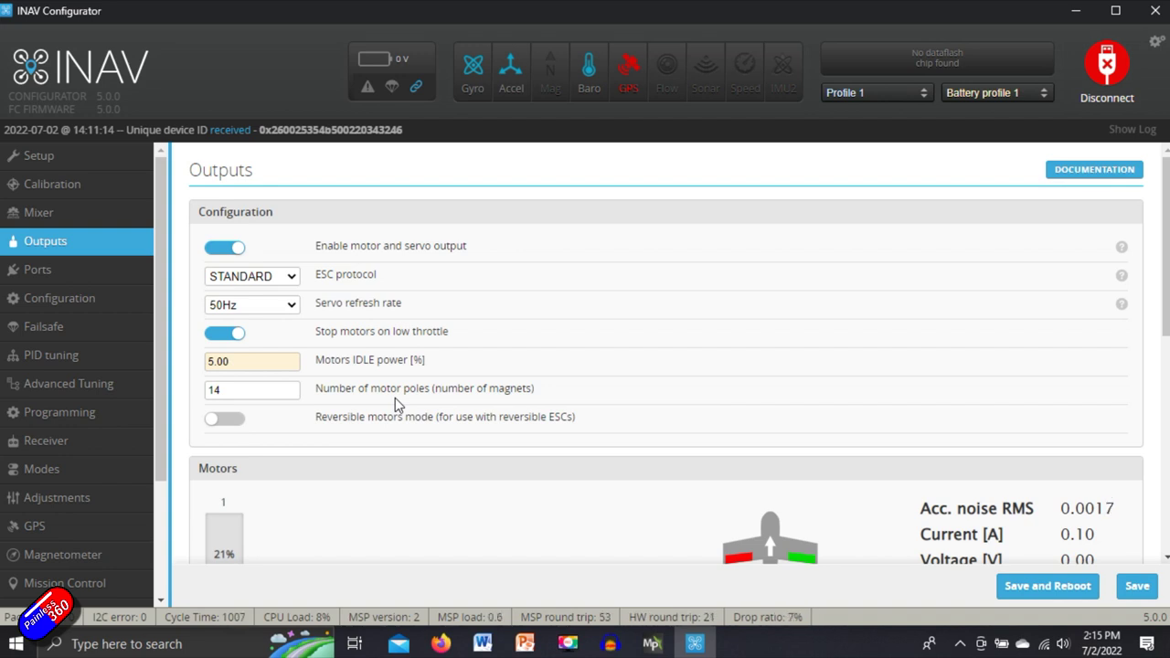
Switch off motor control in the Motors test section of the Outputs page
{"action": "scroll", "coordinate": [395, 398], "scroll_direction": "down", "scroll_amount": 5}
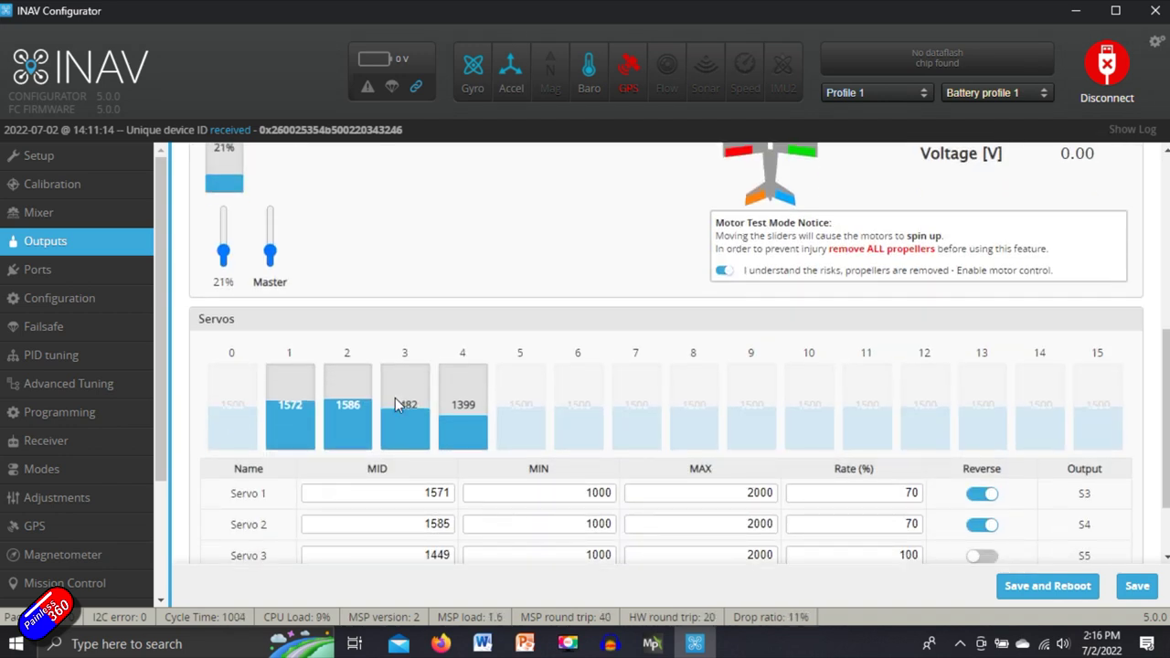
{"action": "scroll", "coordinate": [395, 398], "scroll_direction": "up", "scroll_amount": 2}
{"action": "scroll", "coordinate": [400, 403], "scroll_direction": "down", "scroll_amount": 2}
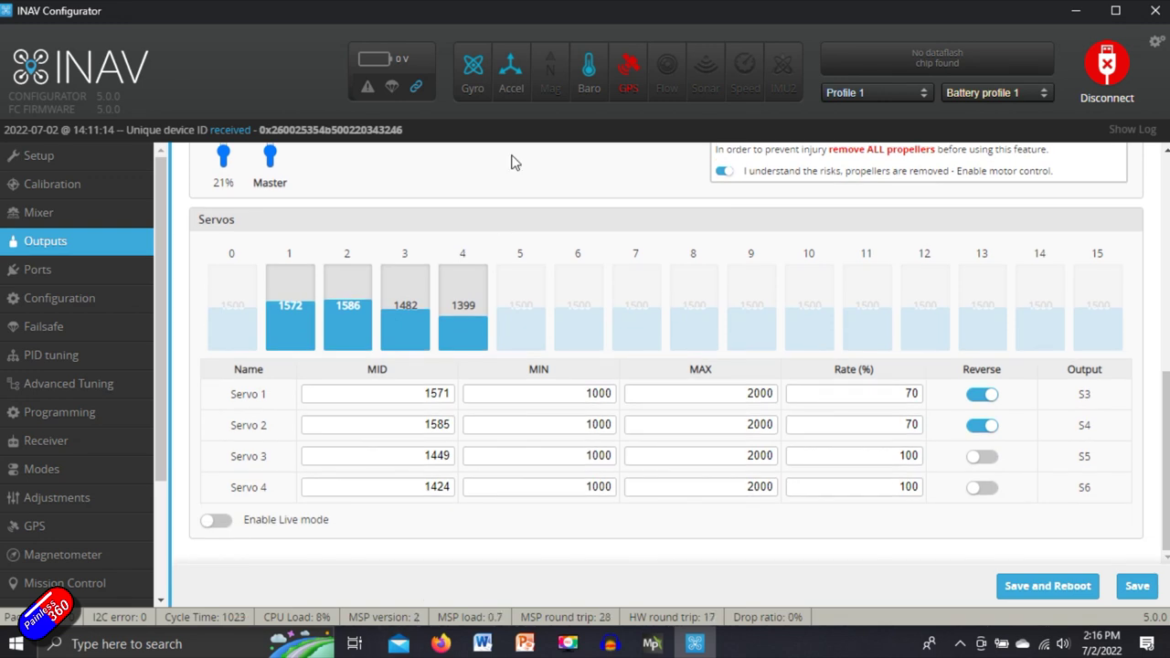
{"action": "scroll", "coordinate": [514, 163], "scroll_direction": "up", "scroll_amount": 2}
{"action": "scroll", "coordinate": [514, 162], "scroll_direction": "up", "scroll_amount": 1}
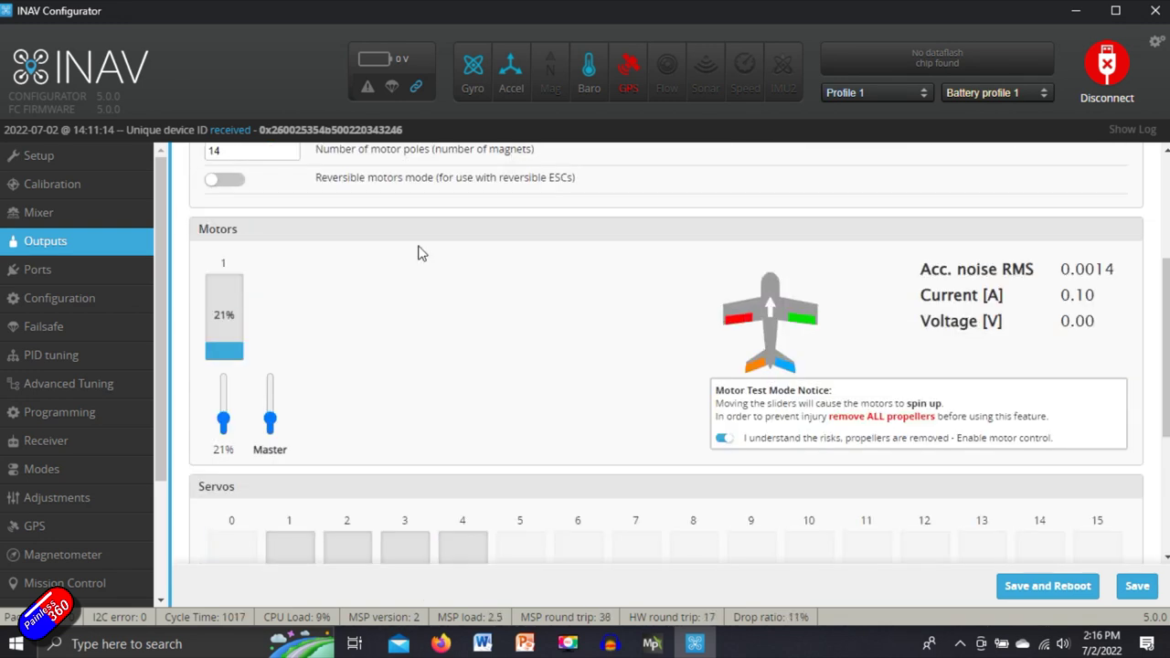
{"action": "left_click", "coordinate": [723, 440]}
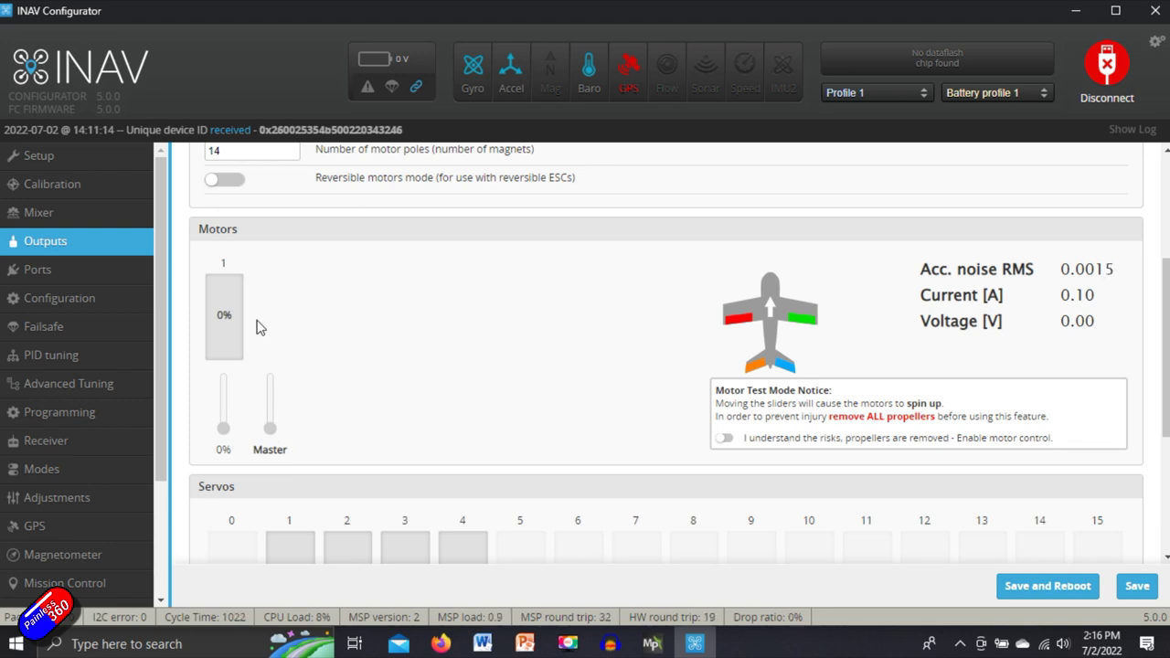
Enable motor control again and raise the Master slider to test the motor's output
{"action": "left_click", "coordinate": [726, 440]}
{"action": "left_click_drag", "start_coordinate": [270, 427], "coordinate": [282, 347]}
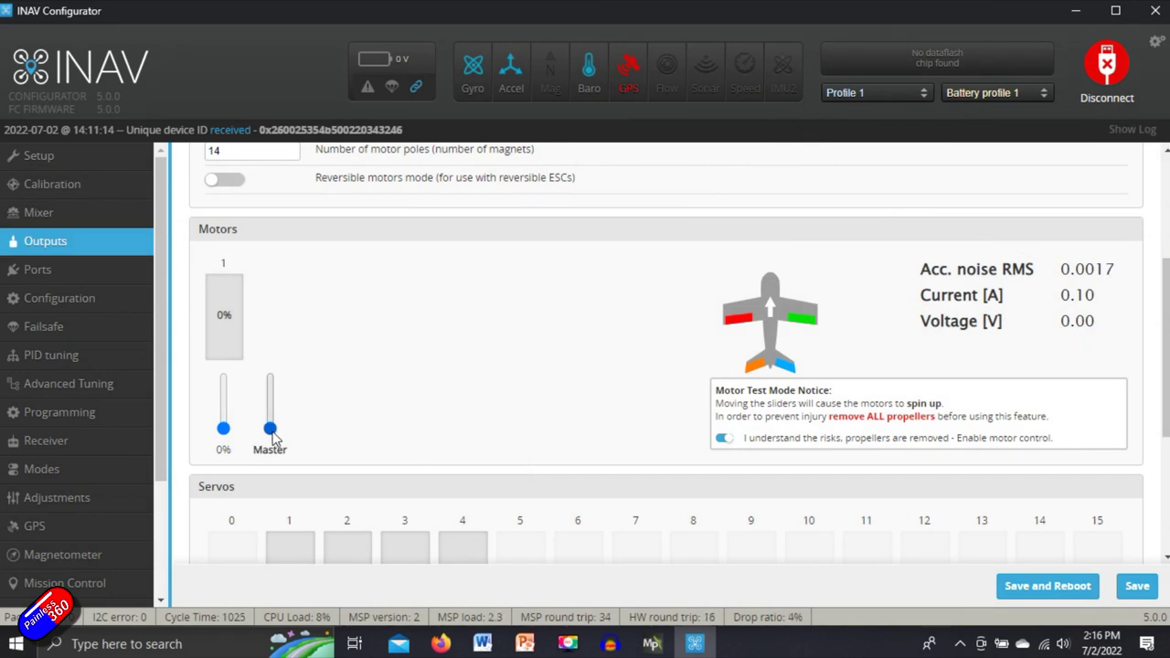
{"action": "left_click_drag", "start_coordinate": [269, 428], "coordinate": [270, 423]}
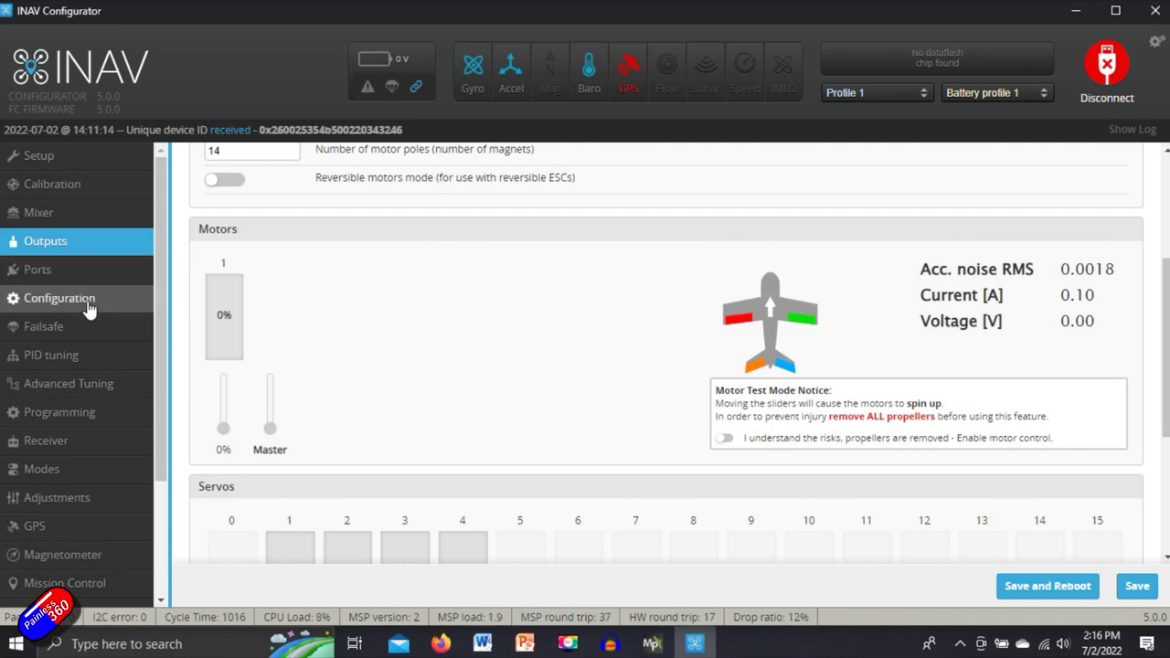
Examine the sensor, battery and Other Features settings in Configuration, and the procedure settings in Failsafe
{"action": "left_click", "coordinate": [95, 308]}
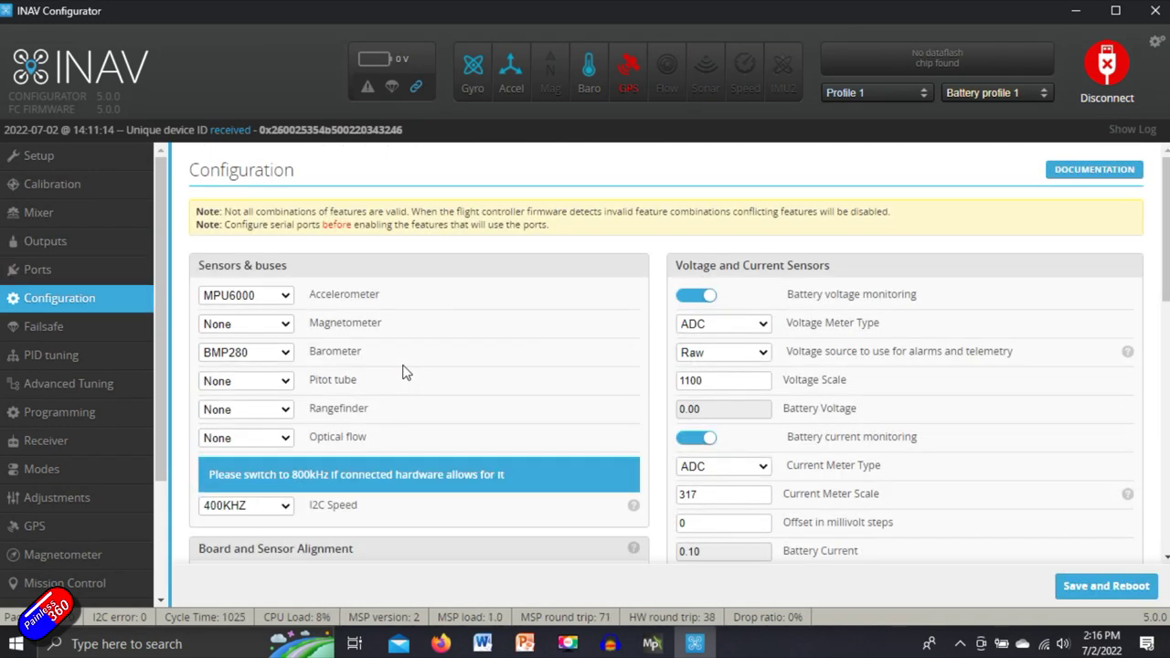
{"action": "scroll", "coordinate": [492, 397], "scroll_direction": "down", "scroll_amount": 3}
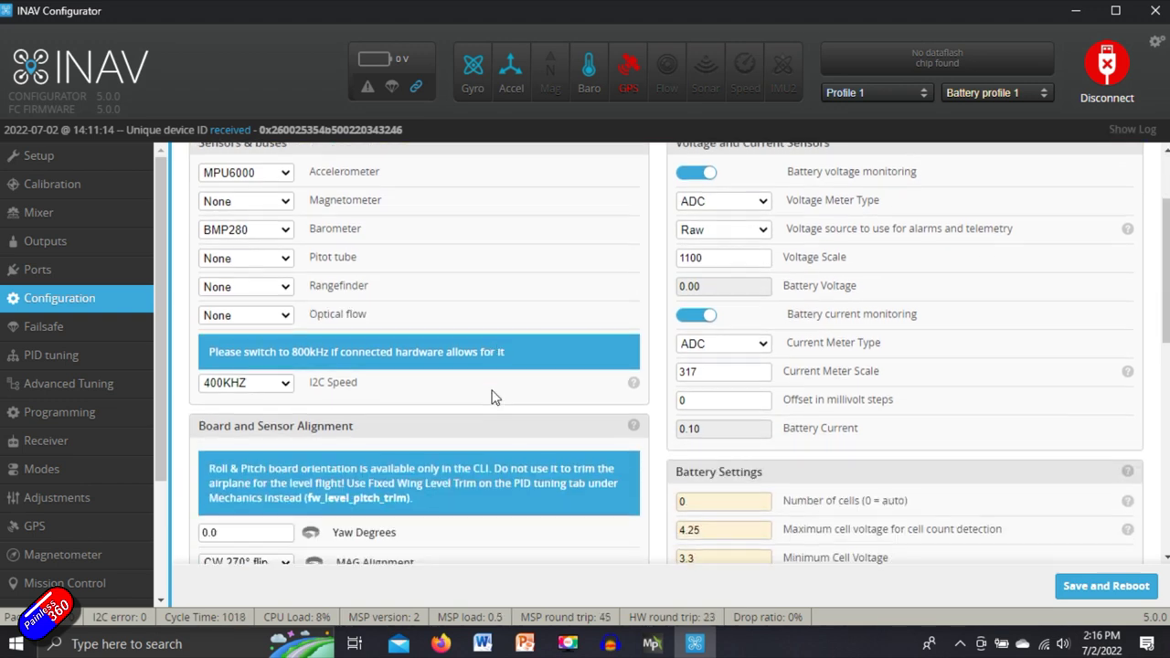
{"action": "scroll", "coordinate": [732, 405], "scroll_direction": "down", "scroll_amount": 1}
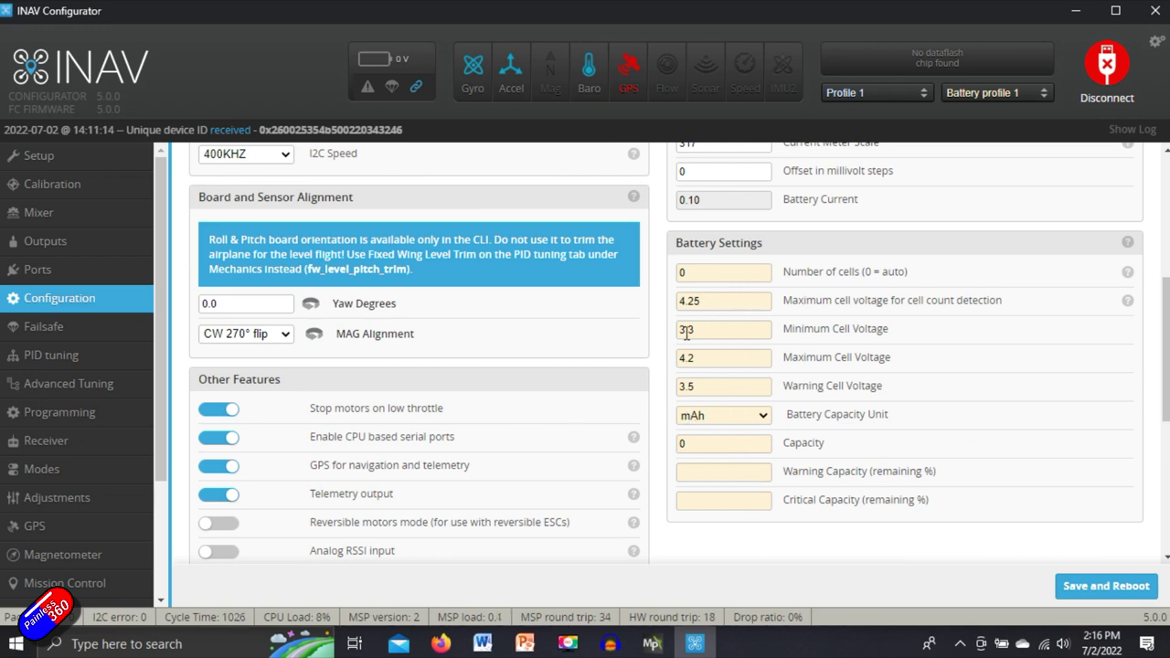
{"action": "scroll", "coordinate": [520, 442], "scroll_direction": "down", "scroll_amount": 4}
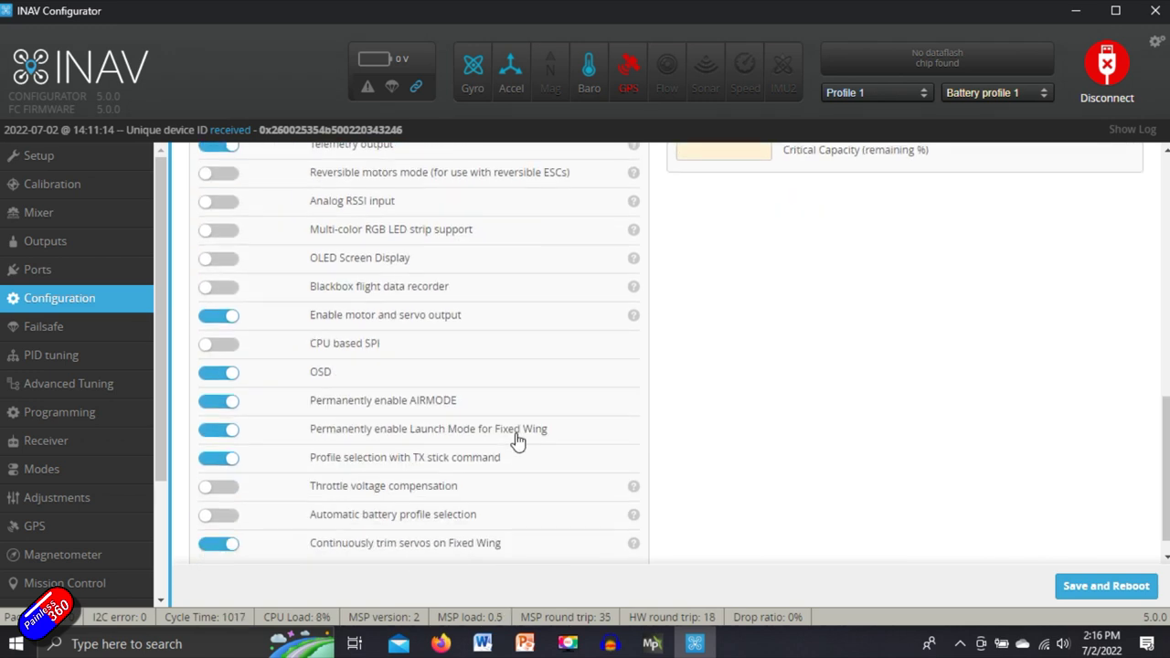
{"action": "scroll", "coordinate": [518, 441], "scroll_direction": "up", "scroll_amount": 2}
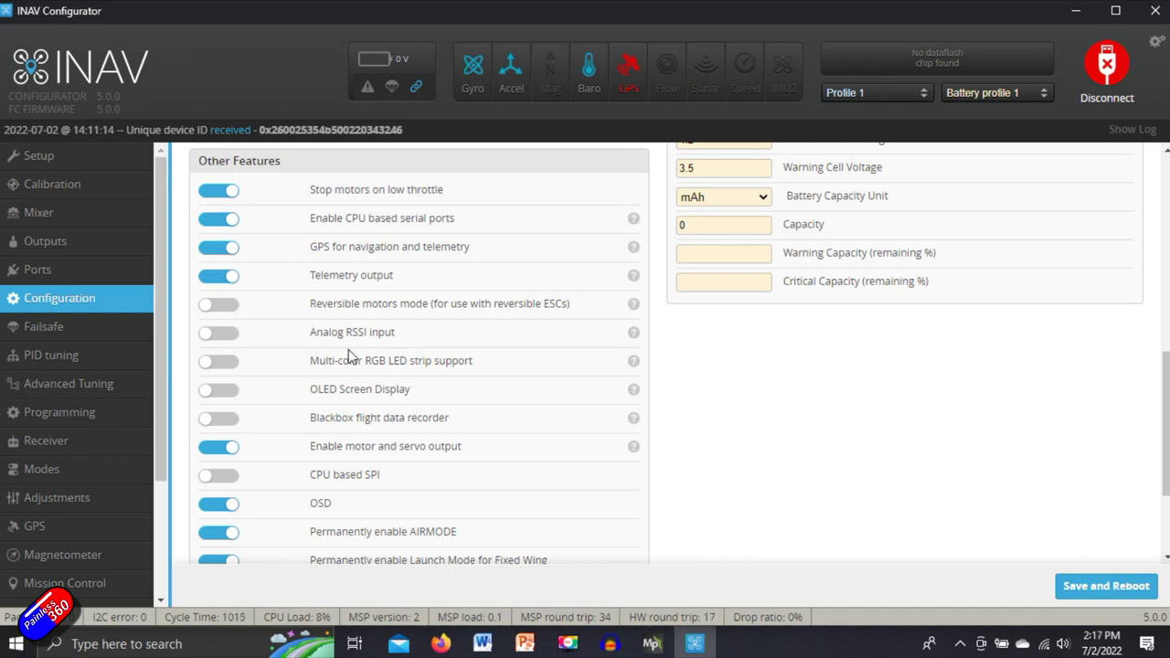
{"action": "scroll", "coordinate": [349, 357], "scroll_direction": "down", "scroll_amount": 2}
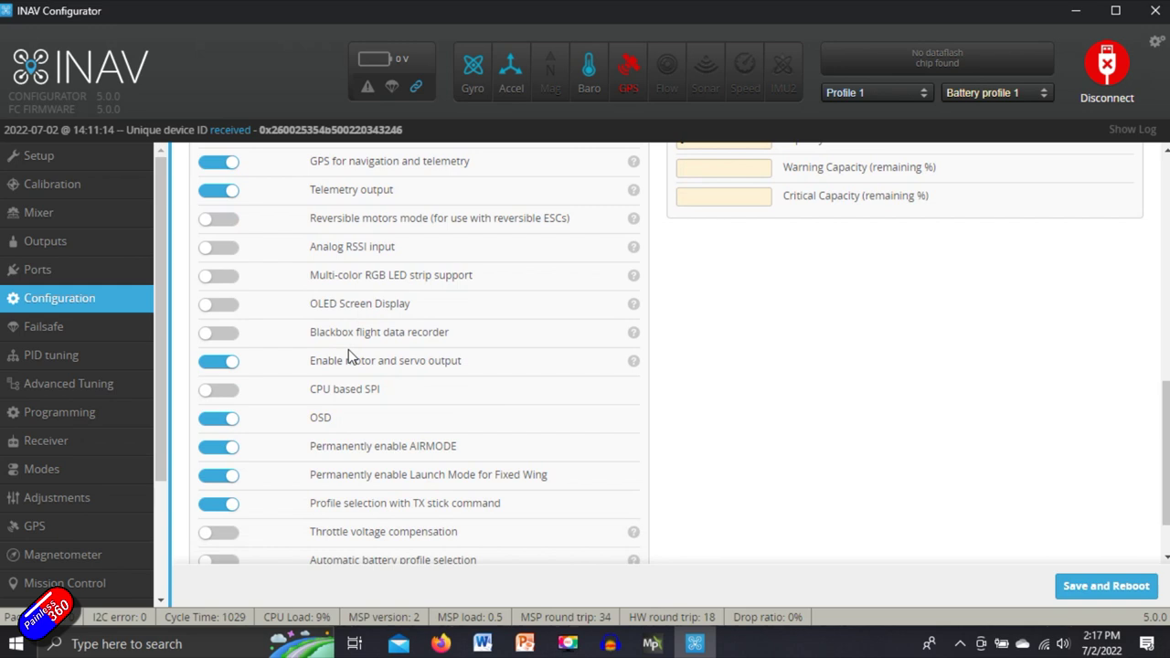
{"action": "scroll", "coordinate": [348, 357], "scroll_direction": "down", "scroll_amount": 1}
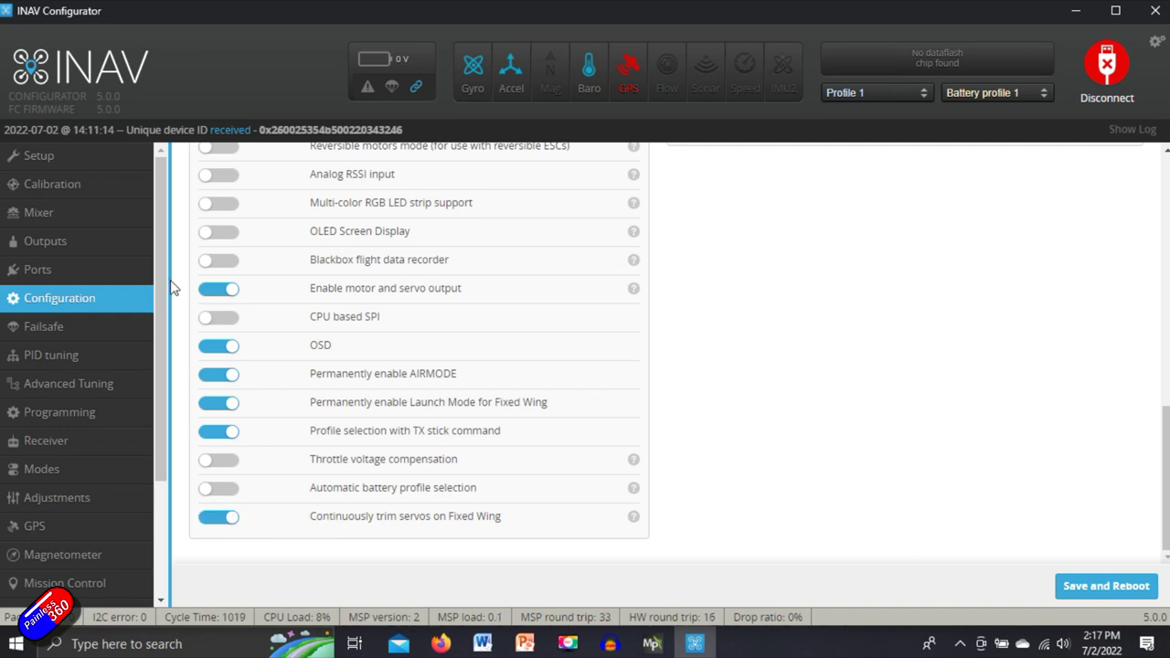
{"action": "left_click", "coordinate": [113, 327]}
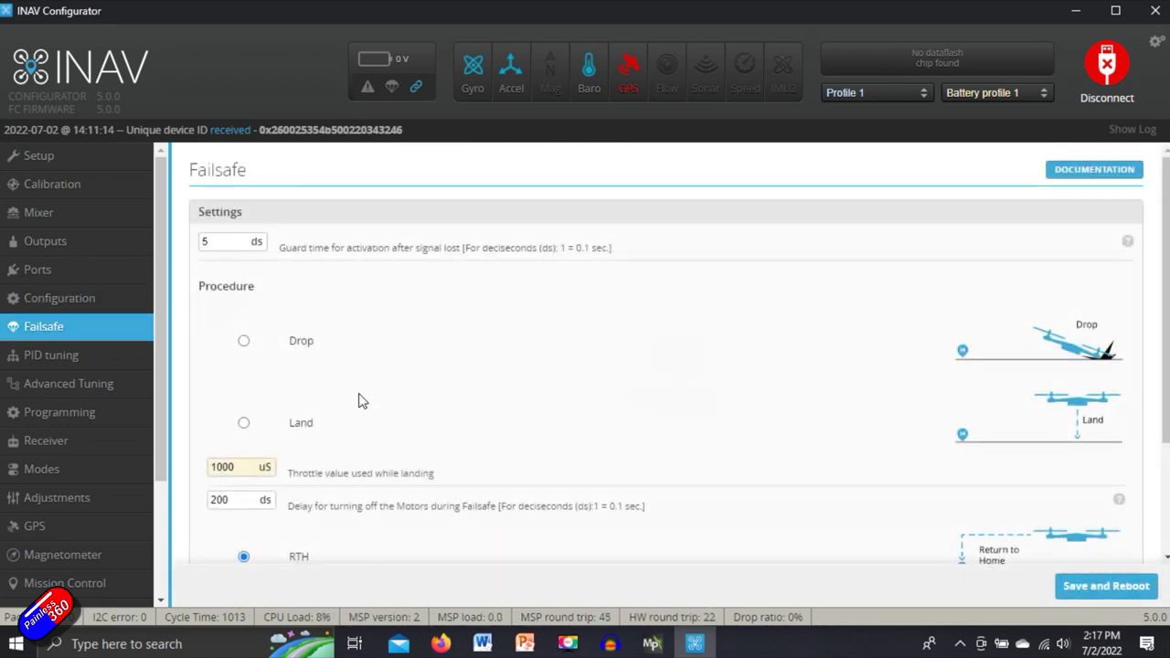
{"action": "scroll", "coordinate": [359, 400], "scroll_direction": "down", "scroll_amount": 3}
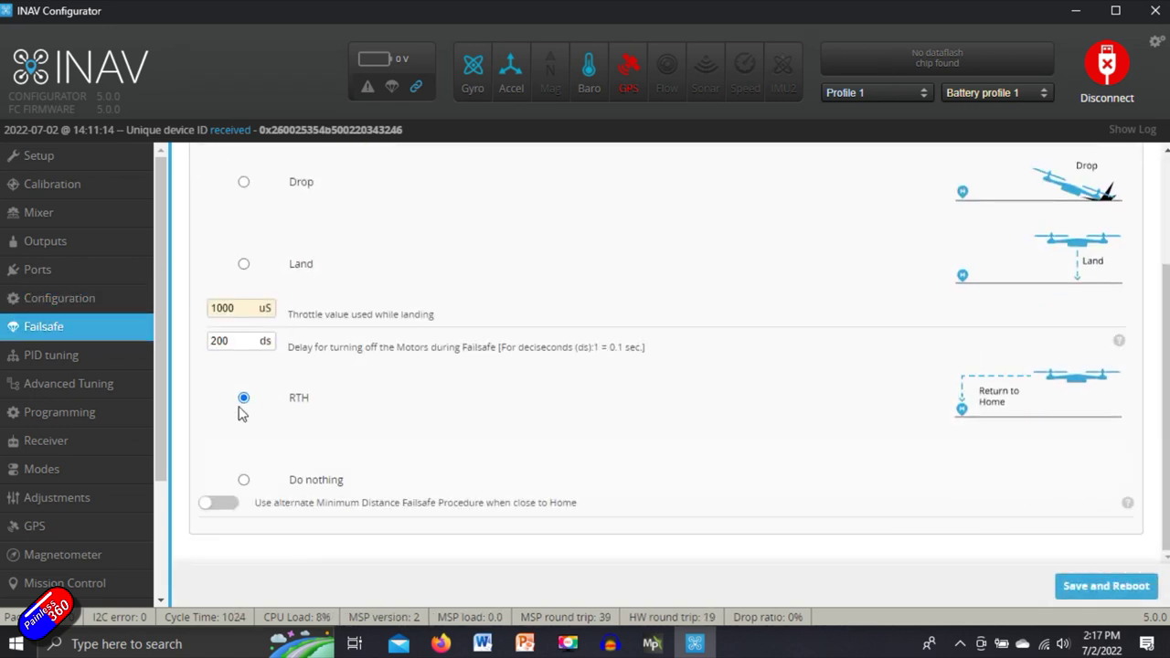
Set the maximum roll and pitch angles to 60° in the Rates & Expo PID tuning settings and save
{"action": "left_click", "coordinate": [113, 353]}
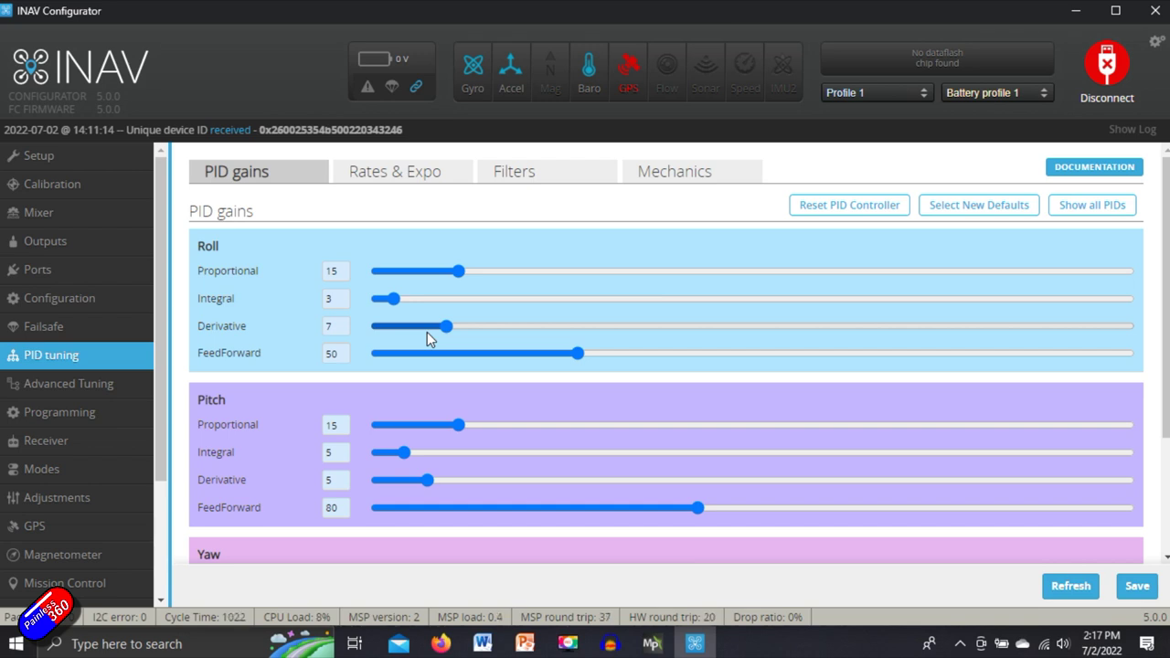
{"action": "left_click", "coordinate": [407, 175]}
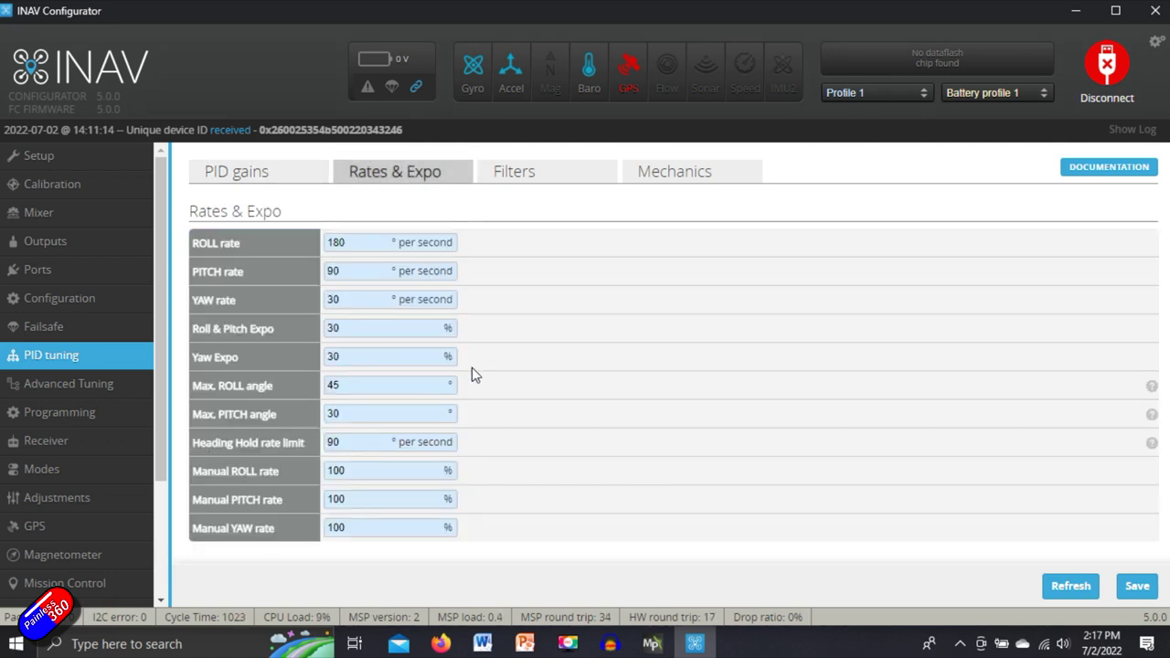
{"action": "double_click", "coordinate": [361, 385]}
{"action": "type", "text": "60"}
{"action": "key", "text": "Tab"}
{"action": "type", "text": "6"}
{"action": "left_click", "coordinate": [559, 440]}
{"action": "left_click", "coordinate": [1140, 590]}
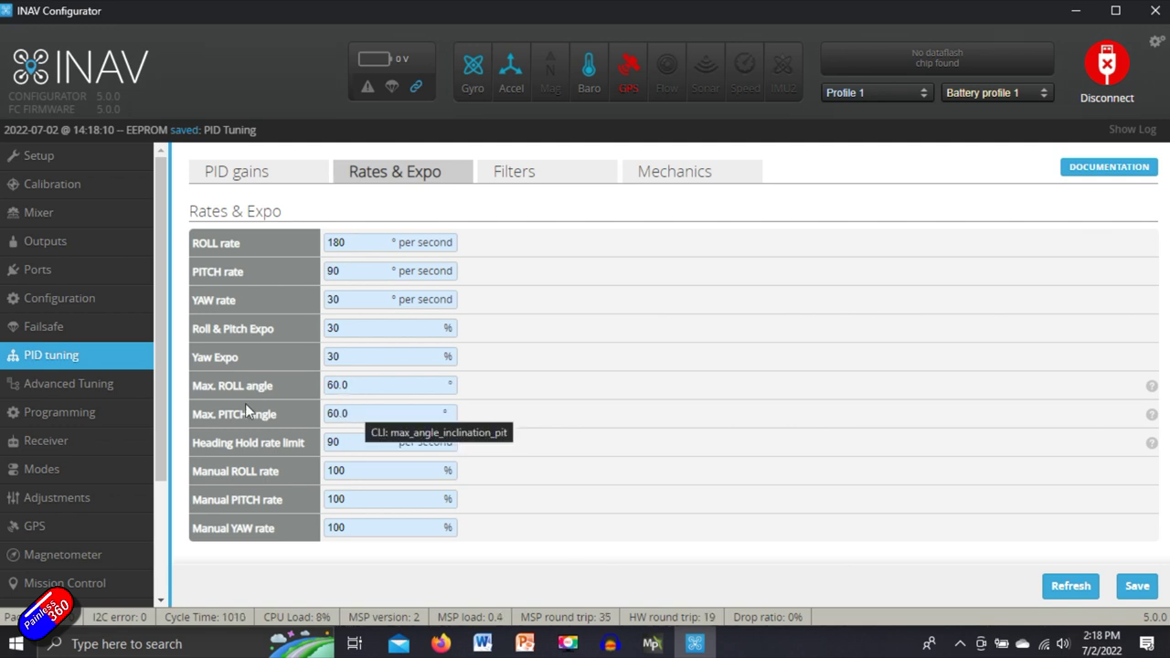
In the fixed-wing Advanced Tuning settings, set Idle Throttle to 1400 uS and raise the Cruise throttle
{"action": "left_click", "coordinate": [87, 384]}
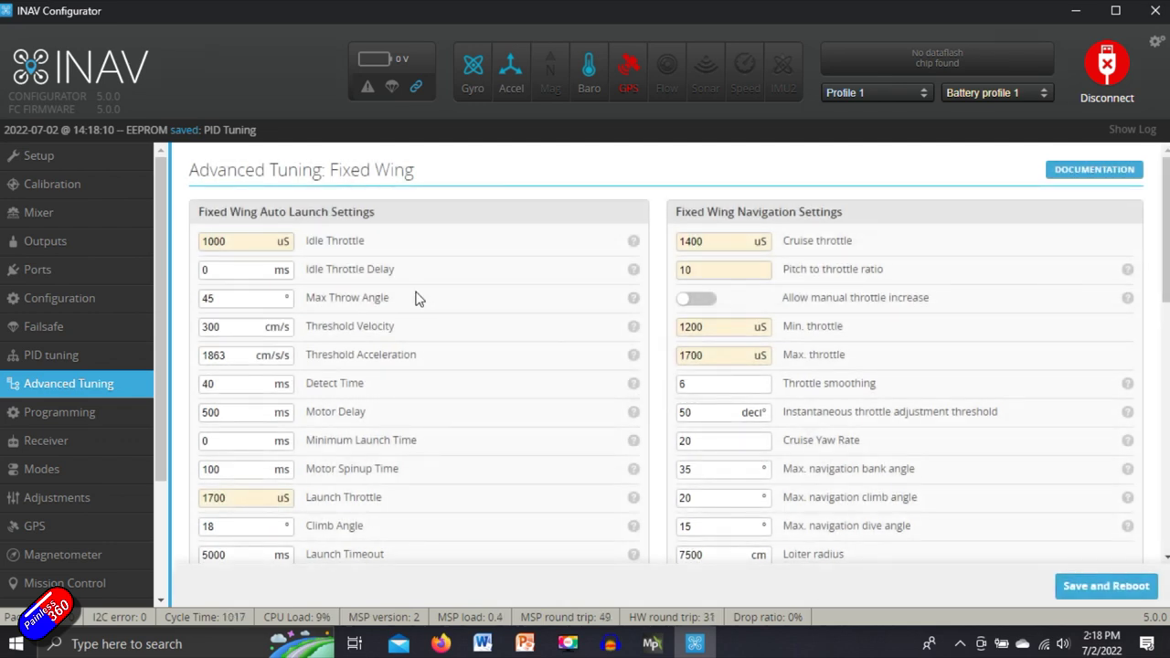
{"action": "left_click", "coordinate": [213, 241]}
{"action": "key", "text": "Tab"}
{"action": "scroll", "coordinate": [366, 515], "scroll_direction": "down", "scroll_amount": 1}
{"action": "scroll", "coordinate": [367, 514], "scroll_direction": "up", "scroll_amount": 1}
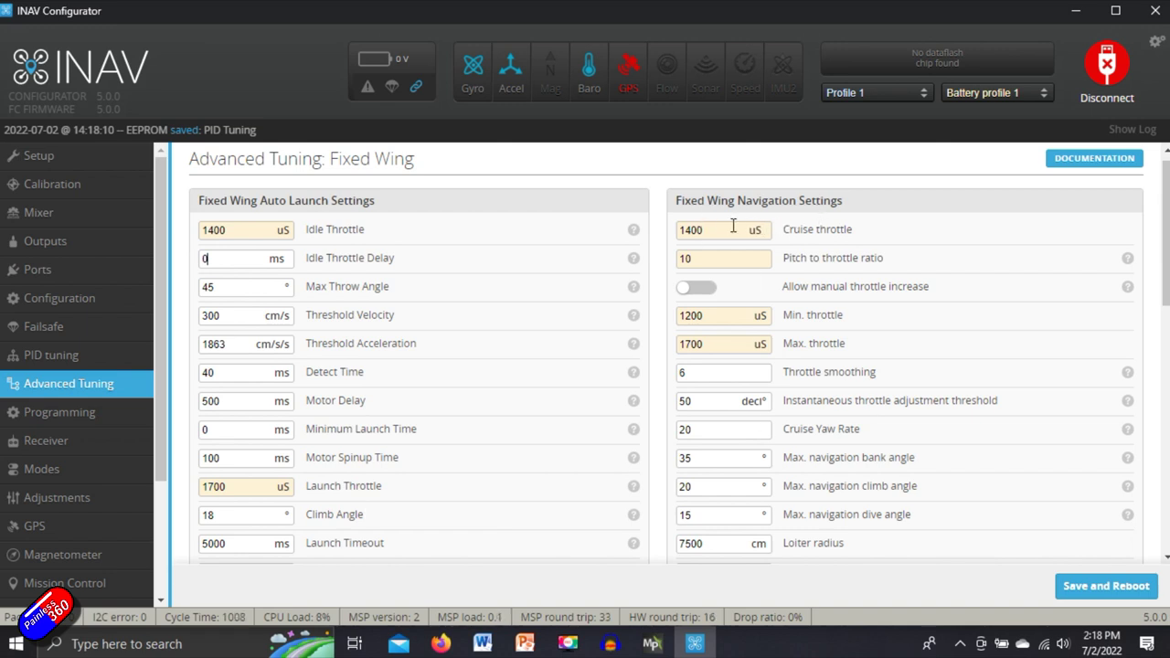
{"action": "left_click", "coordinate": [693, 236]}
{"action": "type", "text": "5"}
{"action": "left_click", "coordinate": [942, 258]}
Set the RTH altitude to 70000 cm in the RTH settings, then save and reboot the flight controller
{"action": "scroll", "coordinate": [874, 389], "scroll_direction": "down", "scroll_amount": 6}
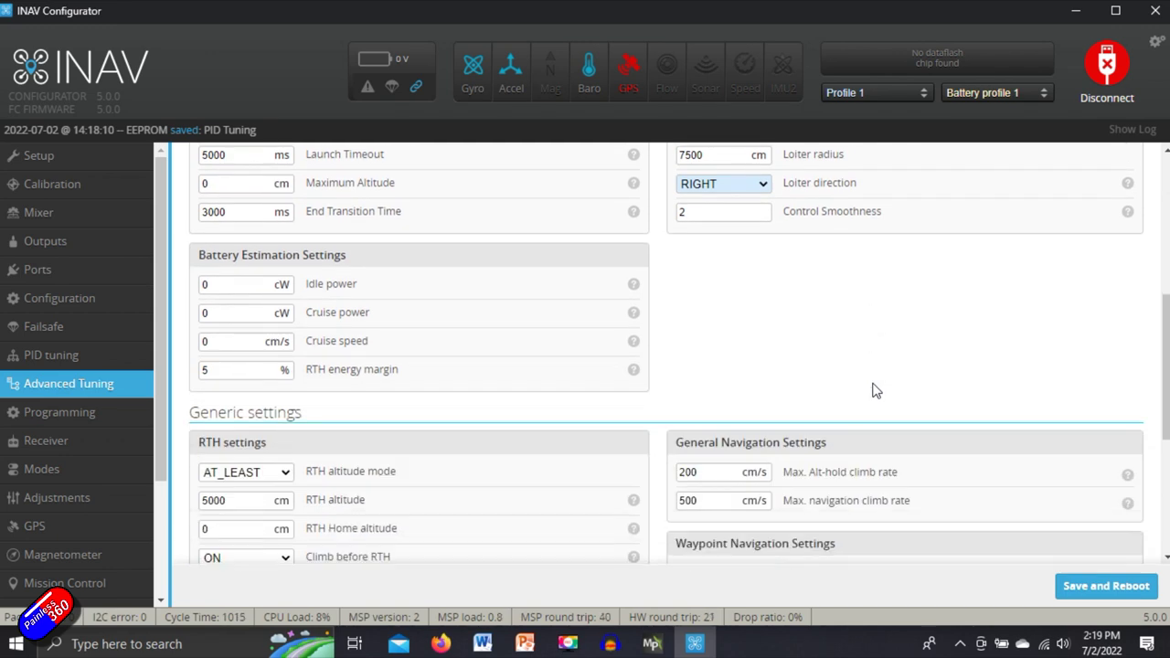
{"action": "scroll", "coordinate": [873, 389], "scroll_direction": "down", "scroll_amount": 1}
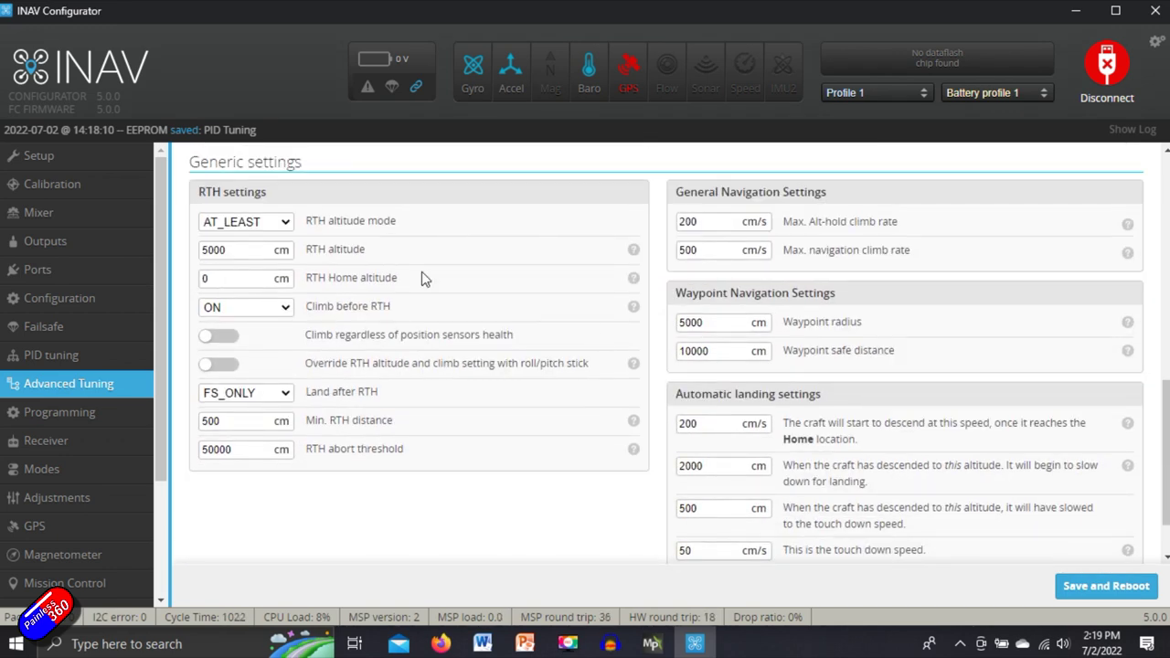
{"action": "left_click", "coordinate": [284, 223]}
{"action": "left_click", "coordinate": [335, 230]}
{"action": "left_click", "coordinate": [229, 248]}
{"action": "left_click_drag", "start_coordinate": [229, 249], "coordinate": [175, 257]}
{"action": "type", "text": "70000"}
{"action": "left_click", "coordinate": [1081, 587]}
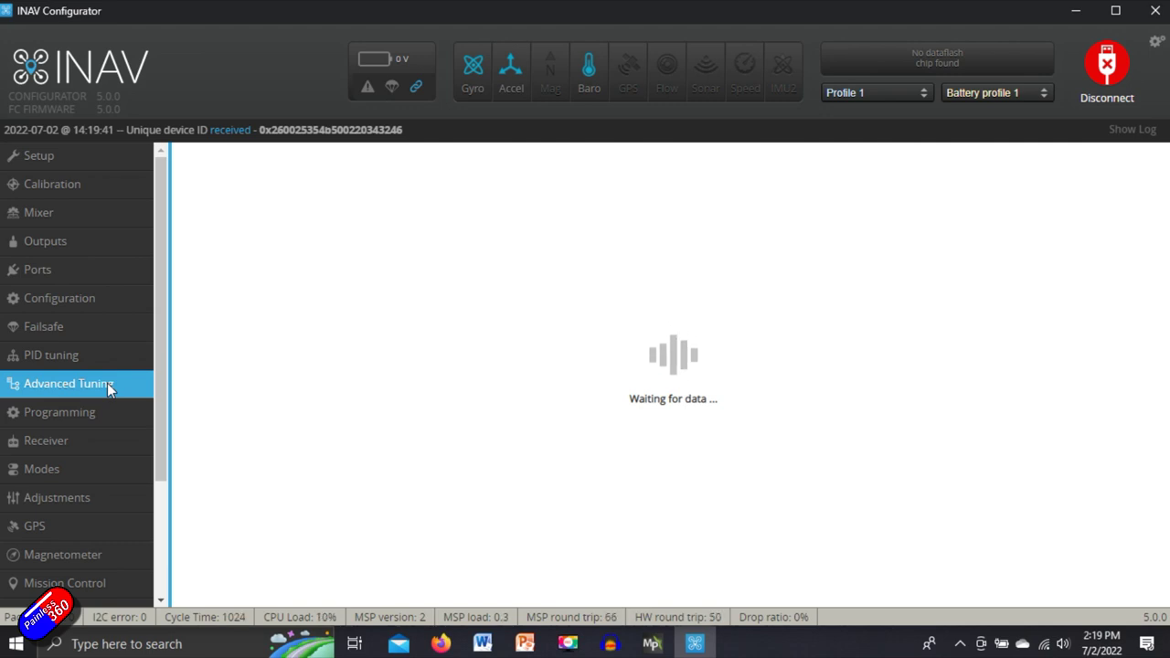
Add an AUTO TUNE range in the Fixed Wing modes on CH 7, active from 1600 to 2100
{"action": "left_click", "coordinate": [84, 472]}
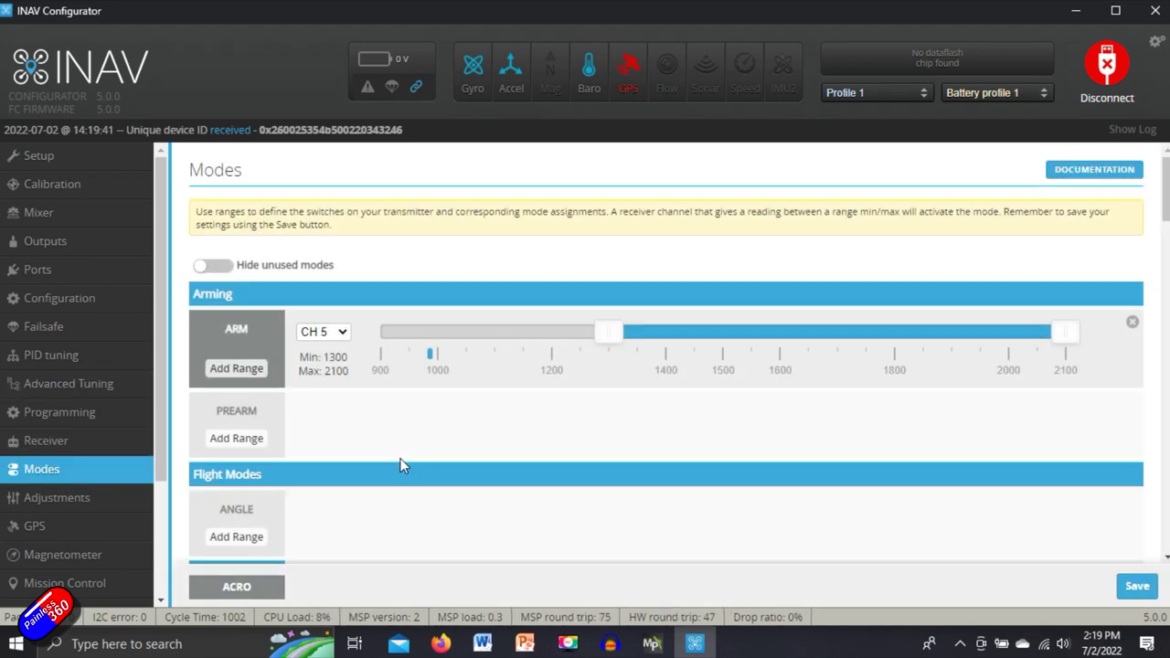
{"action": "scroll", "coordinate": [403, 466], "scroll_direction": "down", "scroll_amount": 3}
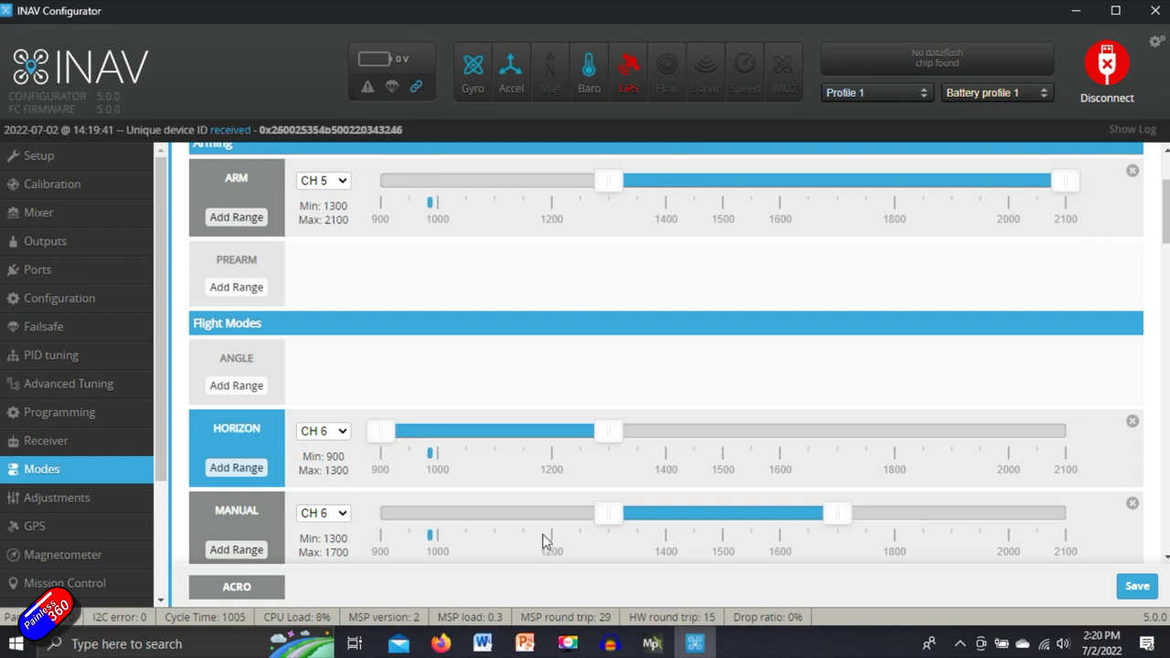
{"action": "scroll", "coordinate": [709, 523], "scroll_direction": "down", "scroll_amount": 3}
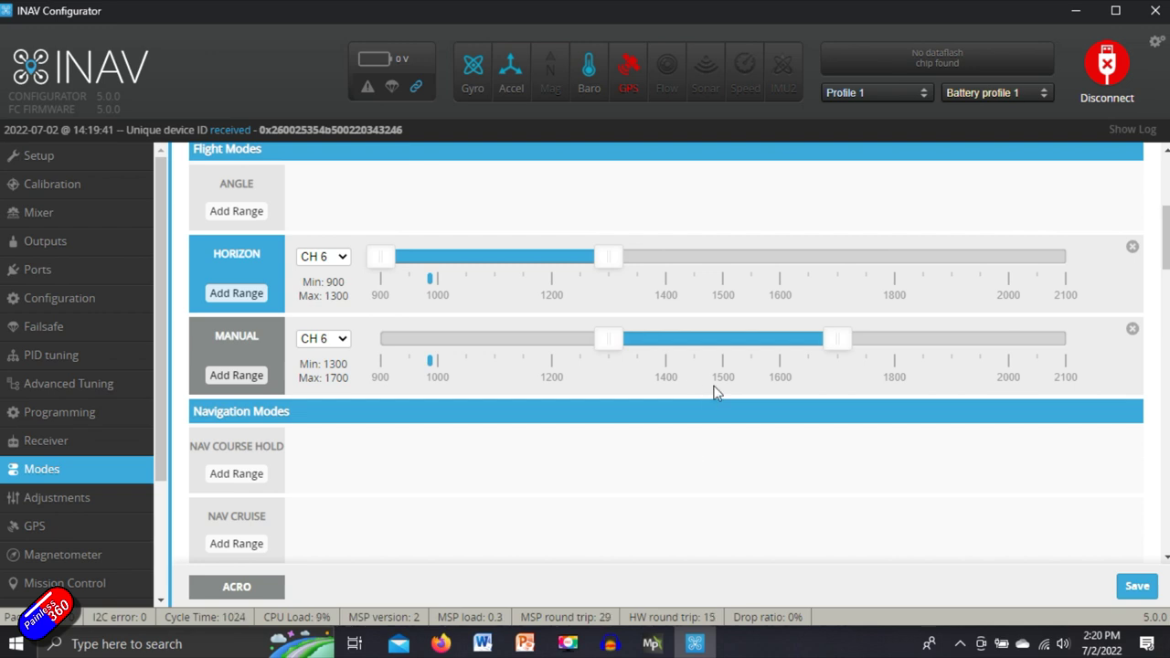
{"action": "scroll", "coordinate": [716, 393], "scroll_direction": "down", "scroll_amount": 6}
{"action": "scroll", "coordinate": [716, 393], "scroll_direction": "up", "scroll_amount": 3}
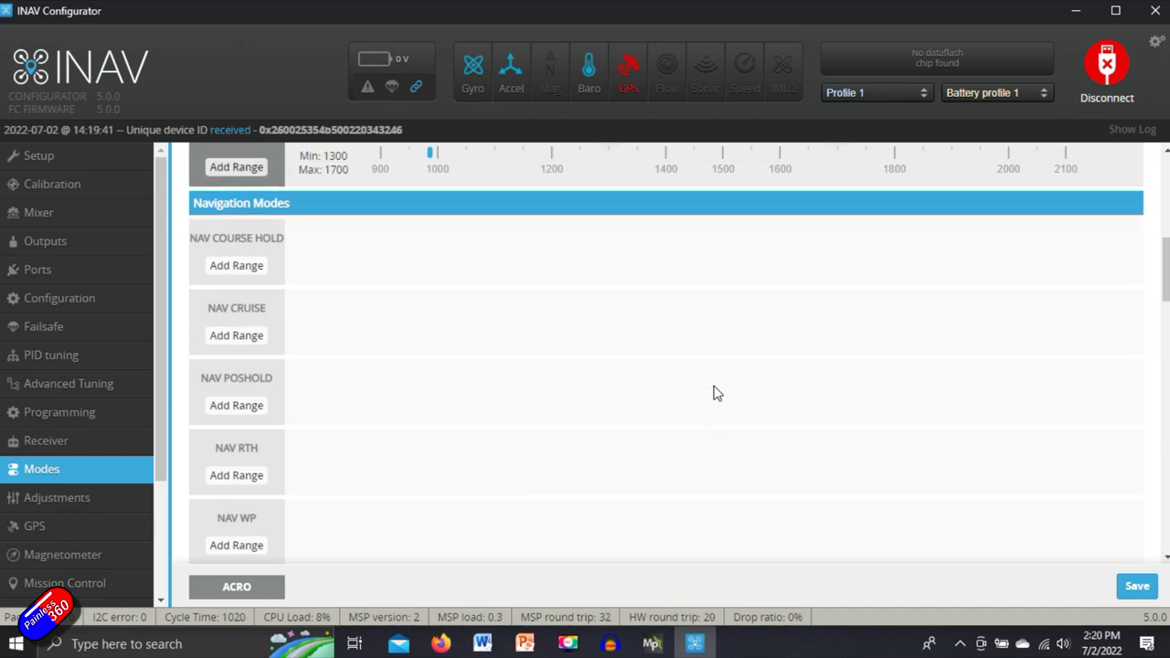
{"action": "scroll", "coordinate": [718, 393], "scroll_direction": "down", "scroll_amount": 8}
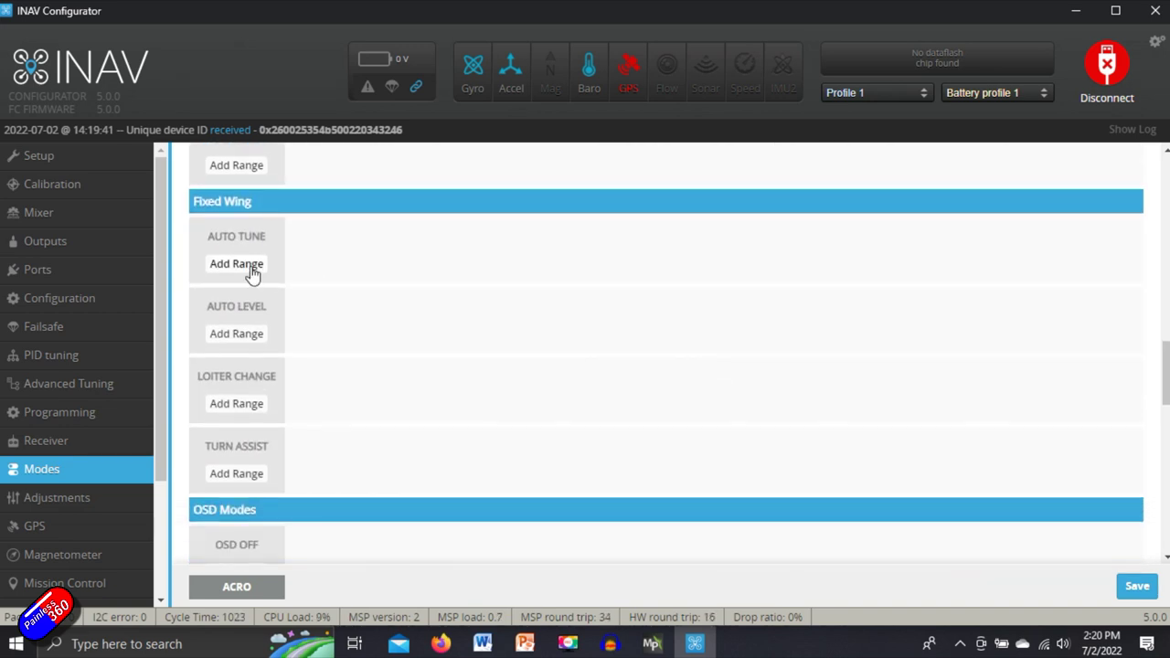
{"action": "left_click", "coordinate": [254, 265]}
{"action": "left_click_drag", "start_coordinate": [845, 240], "coordinate": [1065, 240]}
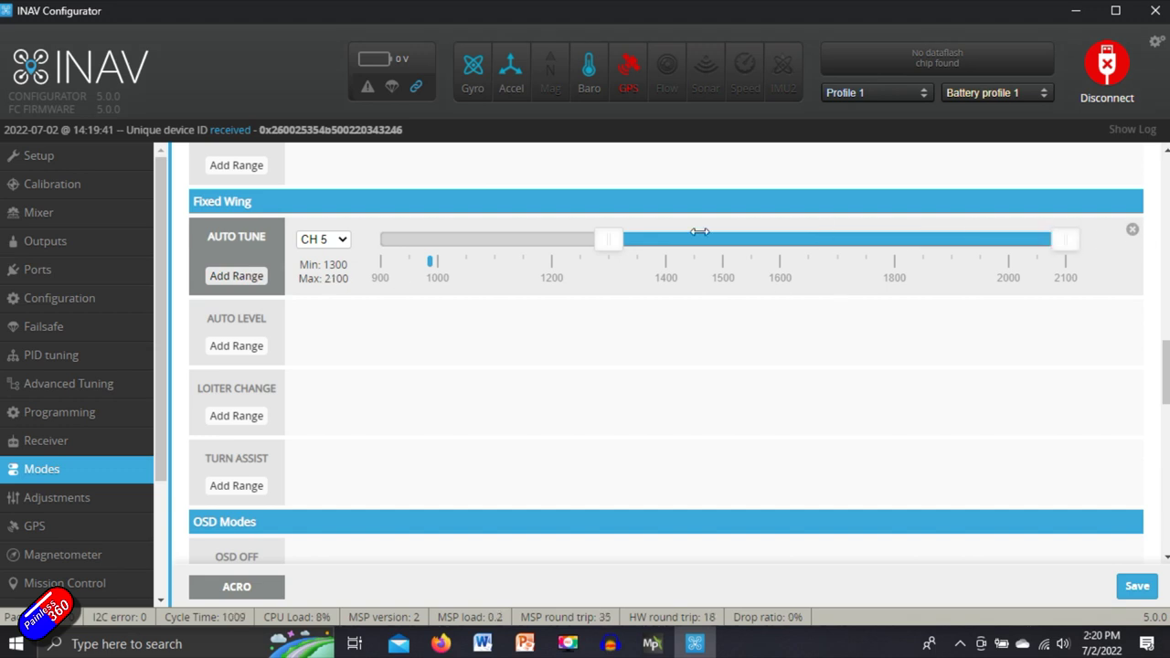
{"action": "left_click_drag", "start_coordinate": [611, 241], "coordinate": [788, 241]}
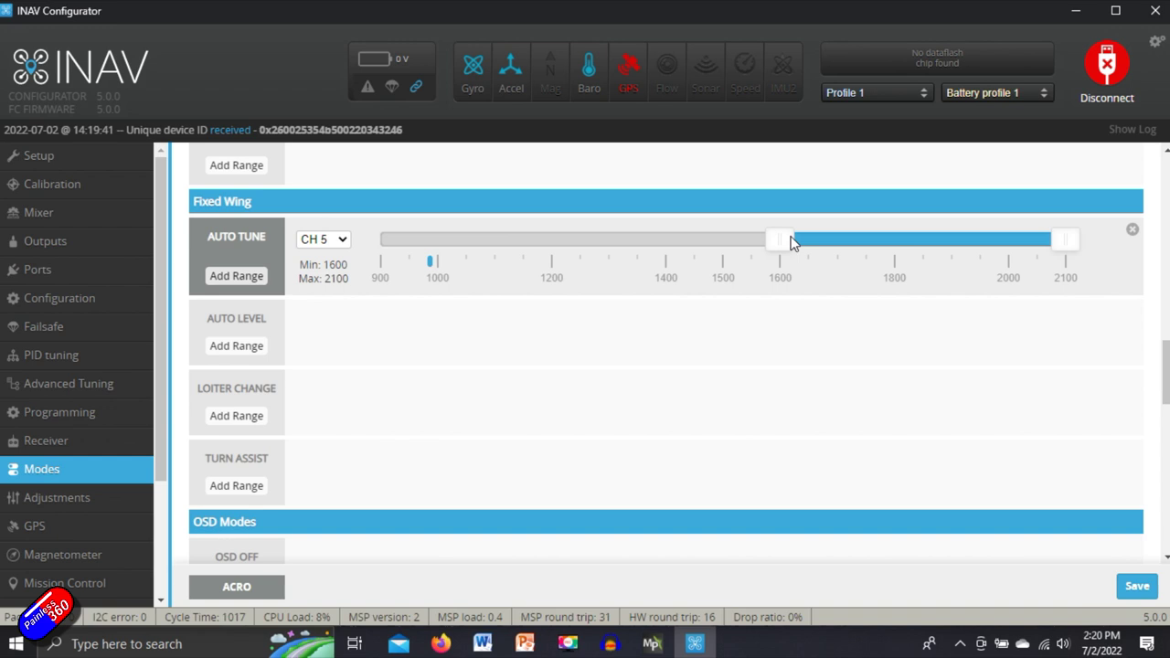
{"action": "left_click", "coordinate": [341, 241]}
{"action": "left_click", "coordinate": [342, 284]}
Add an AUTO LEVEL range on CH 9, active from 1600 to 2100
{"action": "left_click", "coordinate": [236, 346]}
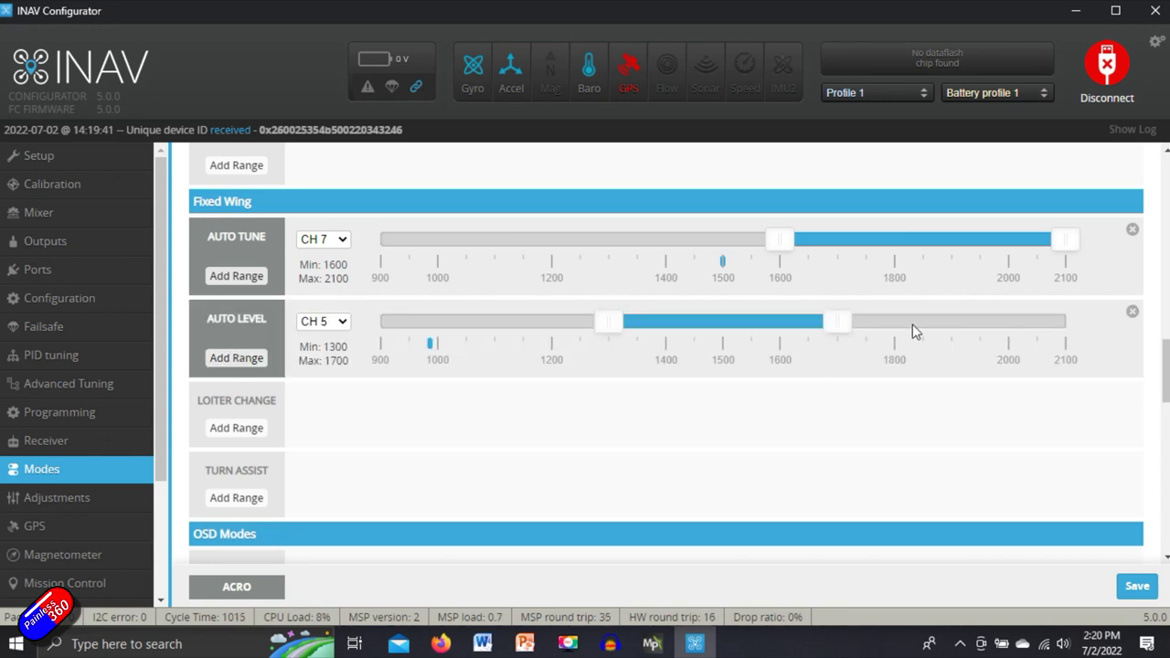
{"action": "left_click_drag", "start_coordinate": [839, 322], "coordinate": [1134, 325]}
{"action": "left_click_drag", "start_coordinate": [609, 329], "coordinate": [792, 320]}
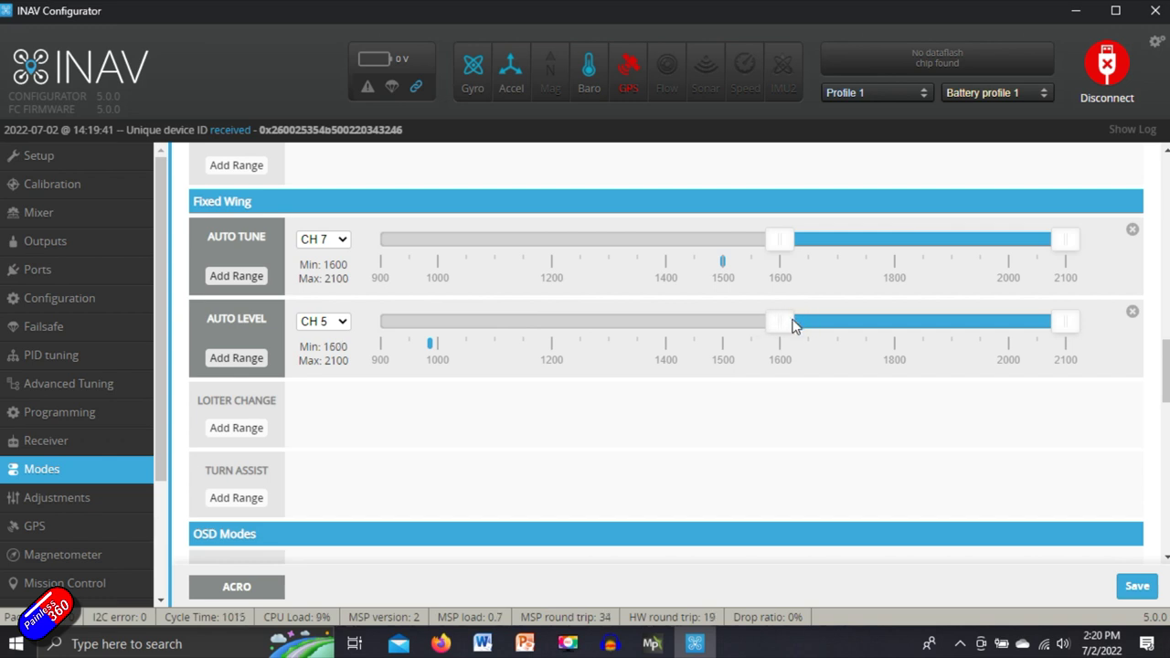
{"action": "left_click", "coordinate": [343, 322]}
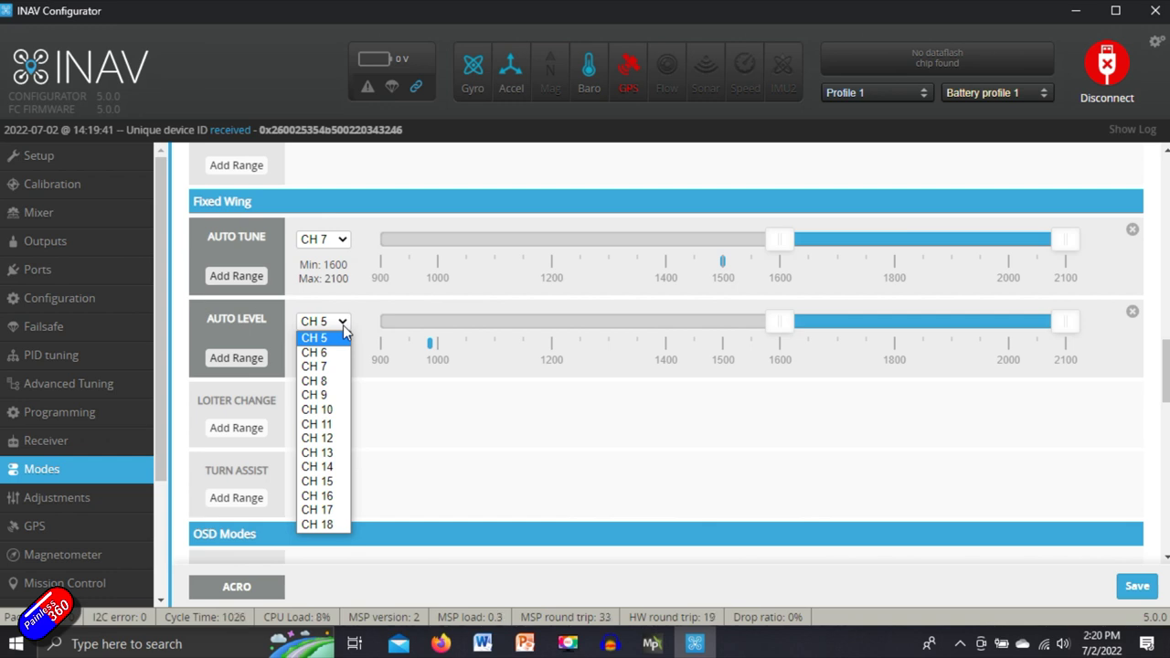
{"action": "left_click", "coordinate": [324, 395]}
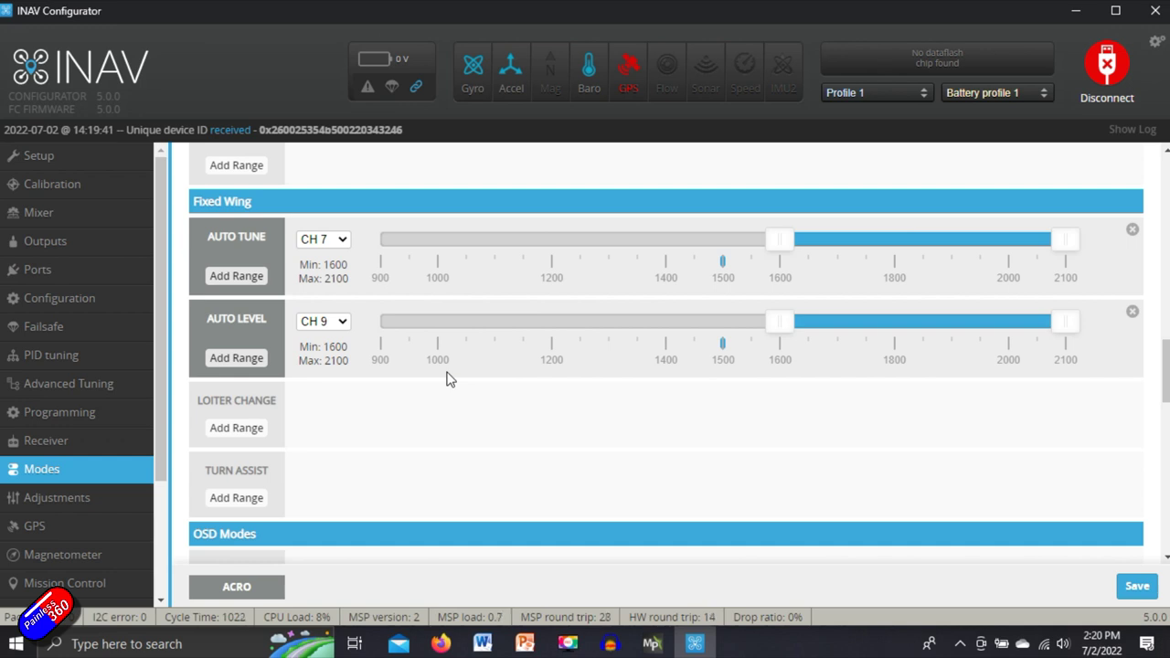
{"action": "scroll", "coordinate": [518, 423], "scroll_direction": "up", "scroll_amount": 1}
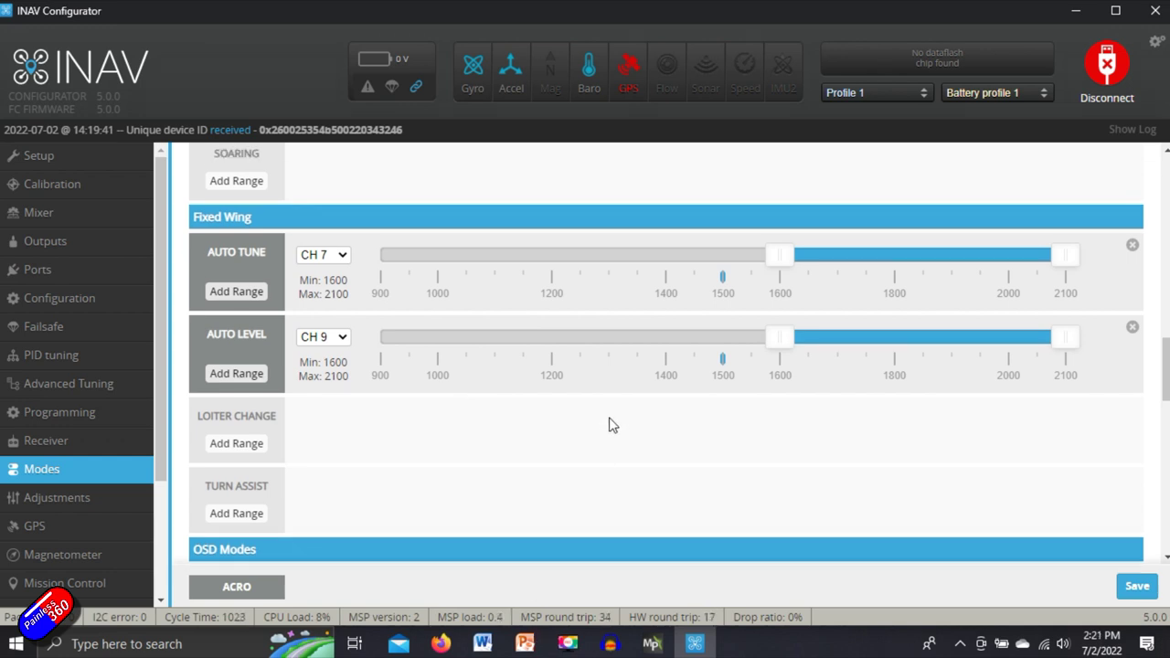
Review the assigned ranges across the Flight Modes, Navigation Modes and Fixed Wing sections
{"action": "scroll", "coordinate": [609, 424], "scroll_direction": "up", "scroll_amount": 10}
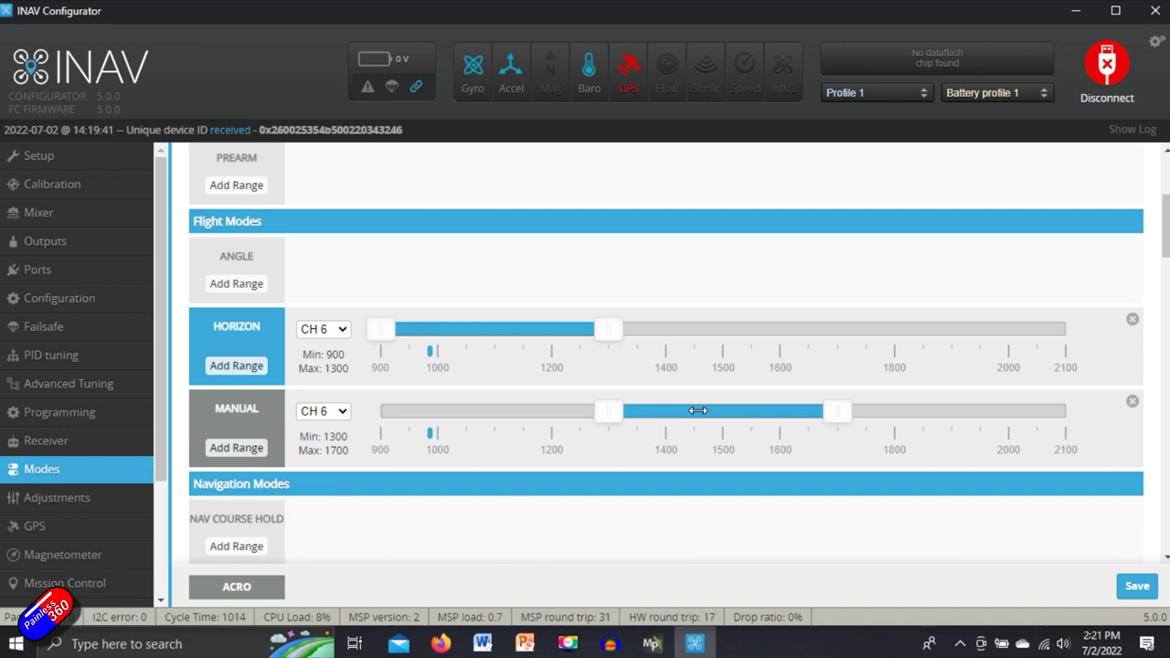
{"action": "scroll", "coordinate": [697, 412], "scroll_direction": "down", "scroll_amount": 3}
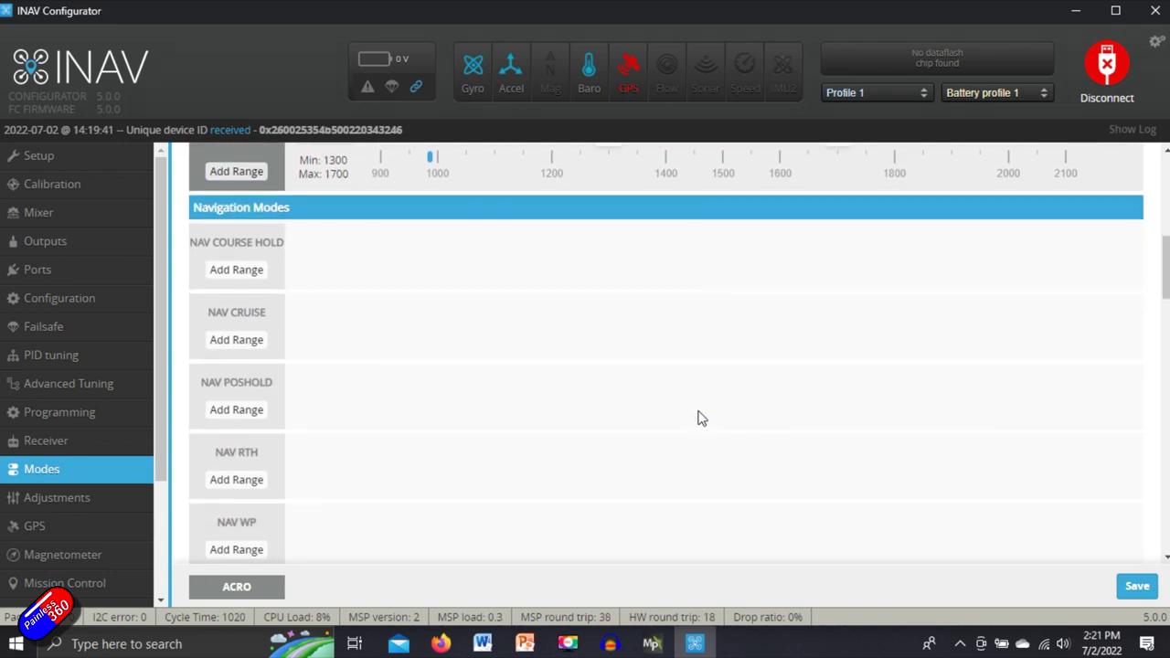
{"action": "scroll", "coordinate": [700, 416], "scroll_direction": "up", "scroll_amount": 1}
{"action": "scroll", "coordinate": [701, 415], "scroll_direction": "up", "scroll_amount": 1}
{"action": "scroll", "coordinate": [750, 365], "scroll_direction": "down", "scroll_amount": 1}
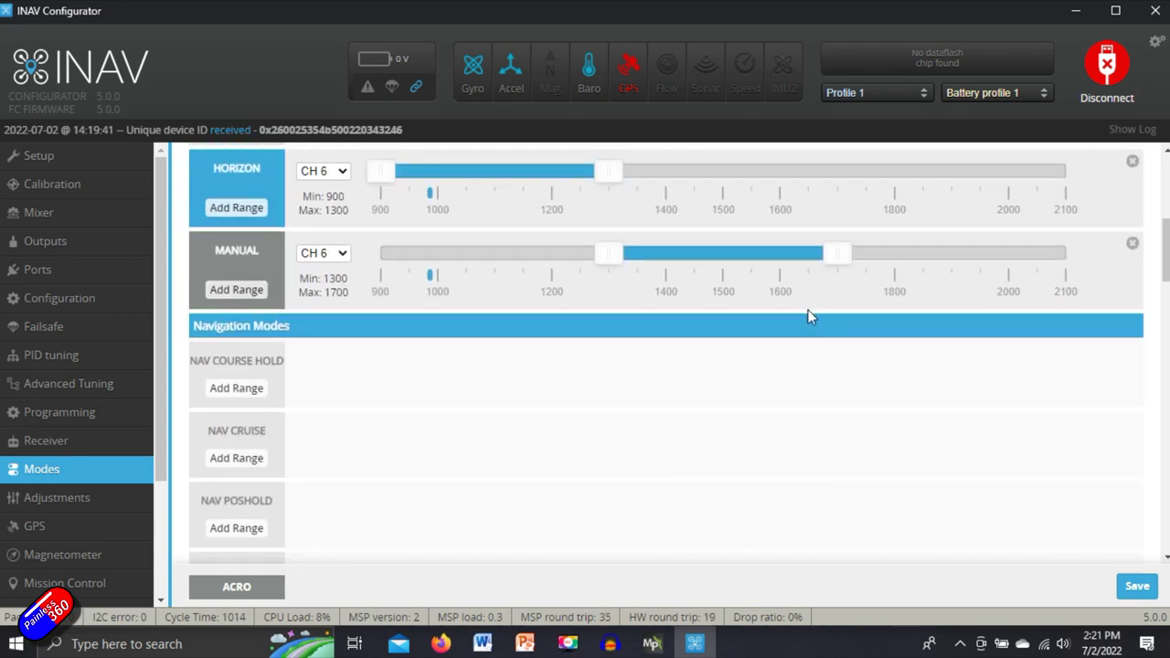
{"action": "scroll", "coordinate": [808, 317], "scroll_direction": "down", "scroll_amount": 8}
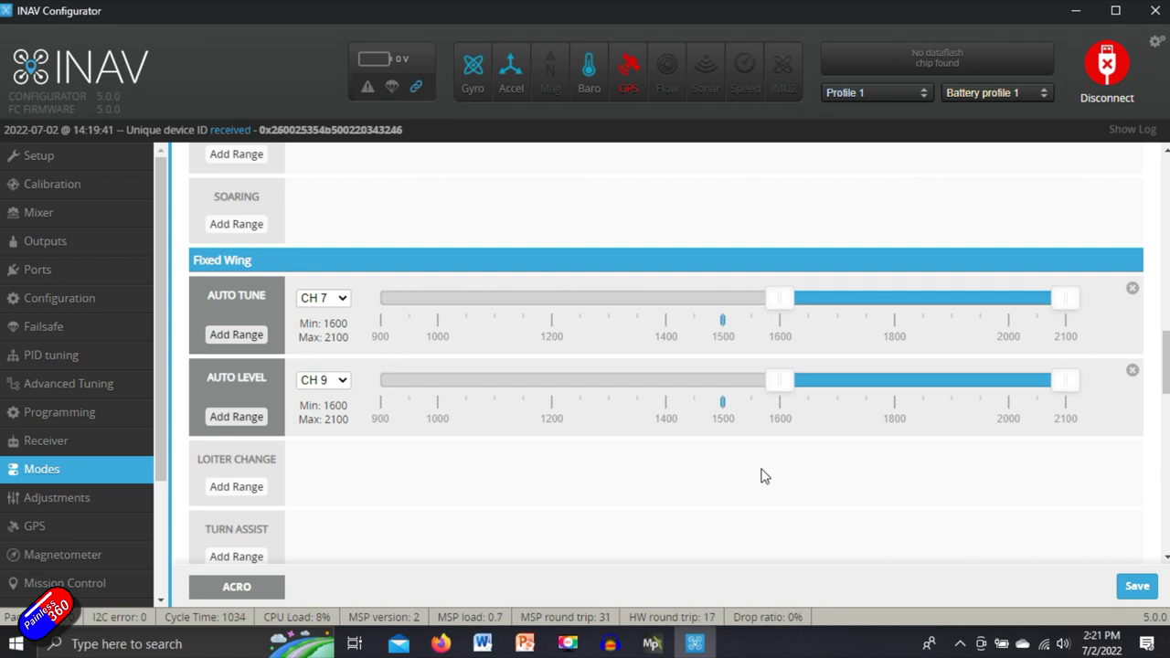
Open the OSD configuration and check the available Units options without changing the selection
{"action": "left_click_drag", "start_coordinate": [161, 450], "coordinate": [161, 567]}
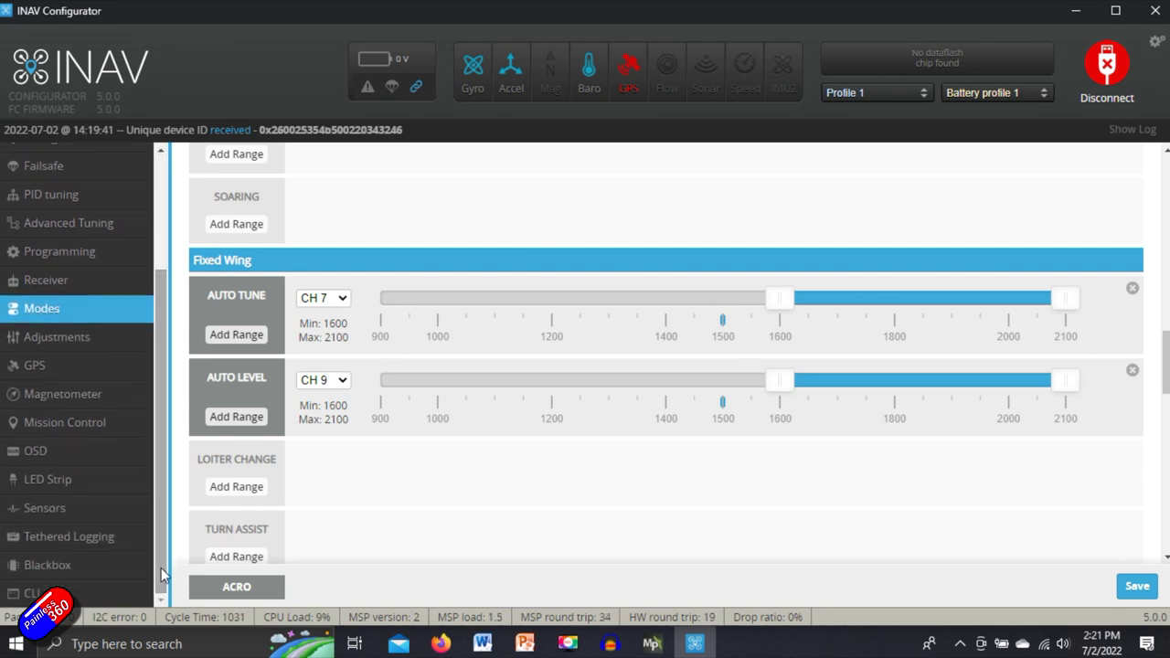
{"action": "left_click", "coordinate": [96, 454]}
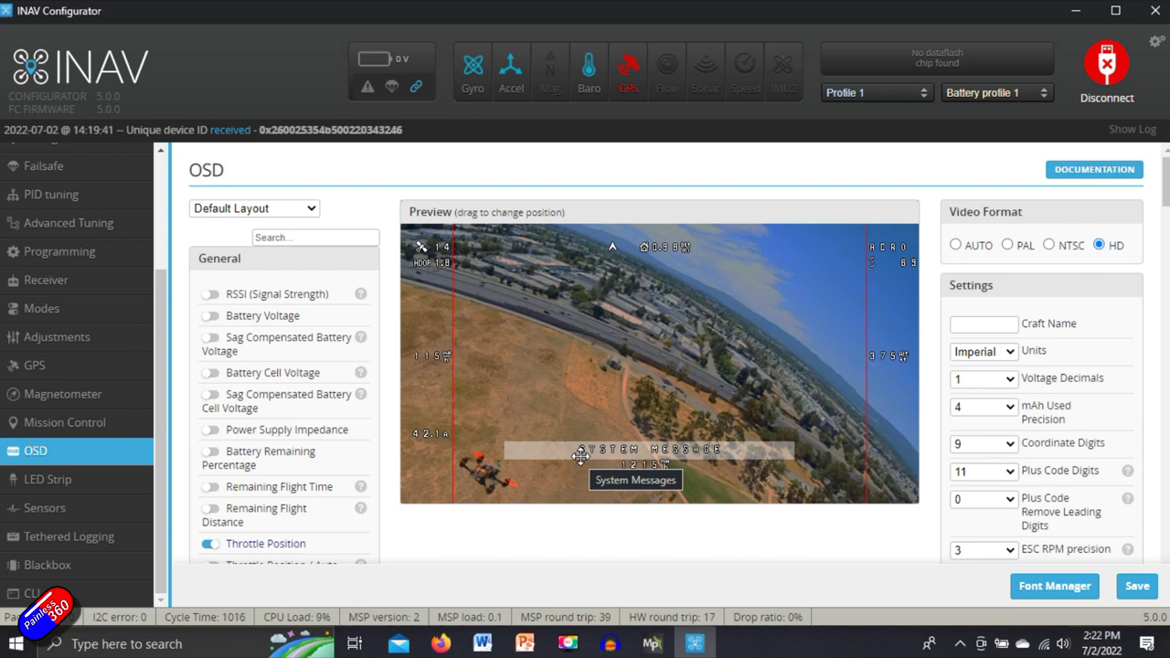
{"action": "left_click", "coordinate": [1009, 356]}
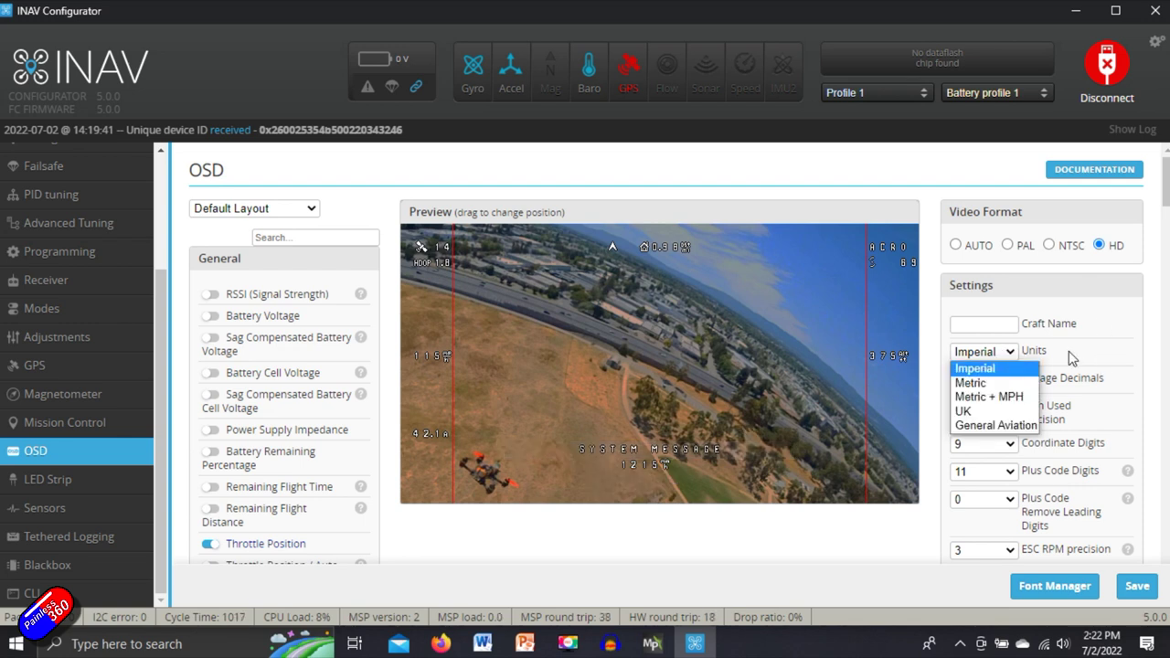
{"action": "left_click", "coordinate": [1150, 344]}
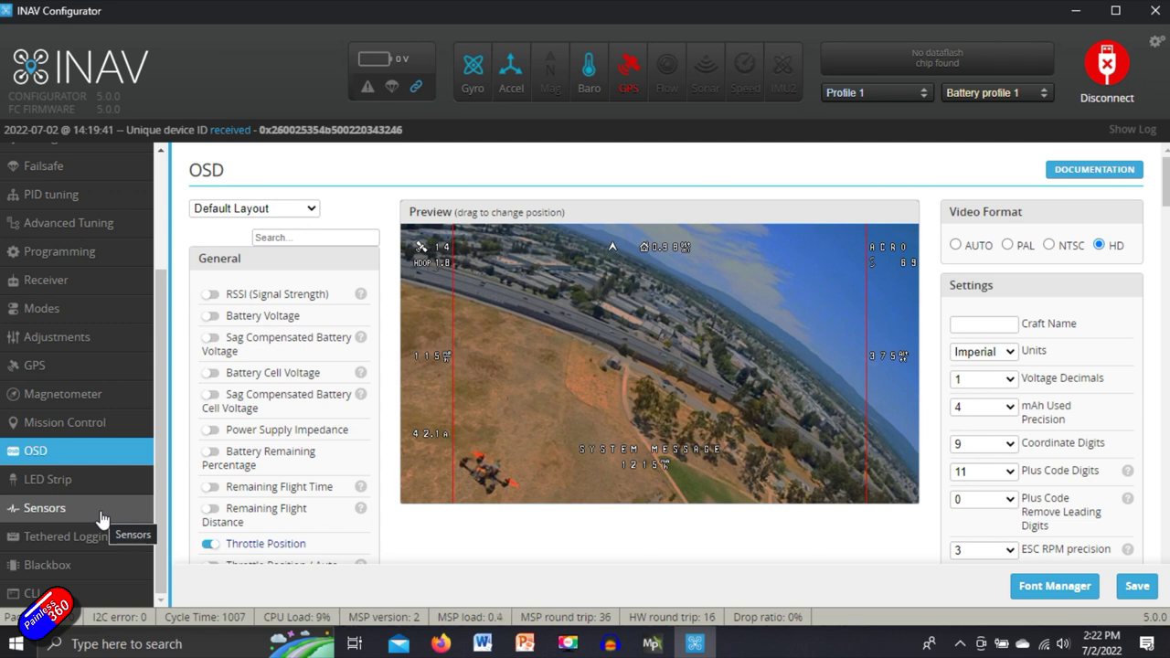
Run "diff all" in the CLI to list the flight controller's changed settings, and leave with "exit"
{"action": "left_click", "coordinate": [87, 596]}
{"action": "left_click", "coordinate": [487, 524]}
{"action": "type", "text": "diff all"}
{"action": "key", "text": "Return"}
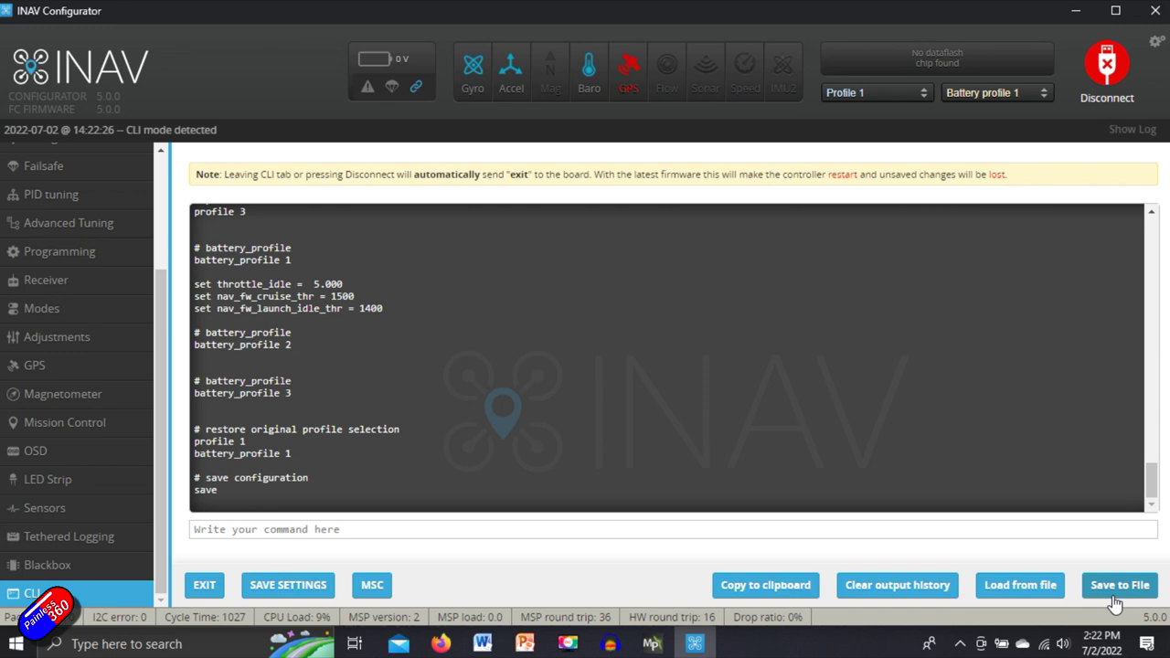
{"action": "type", "text": "exit"}
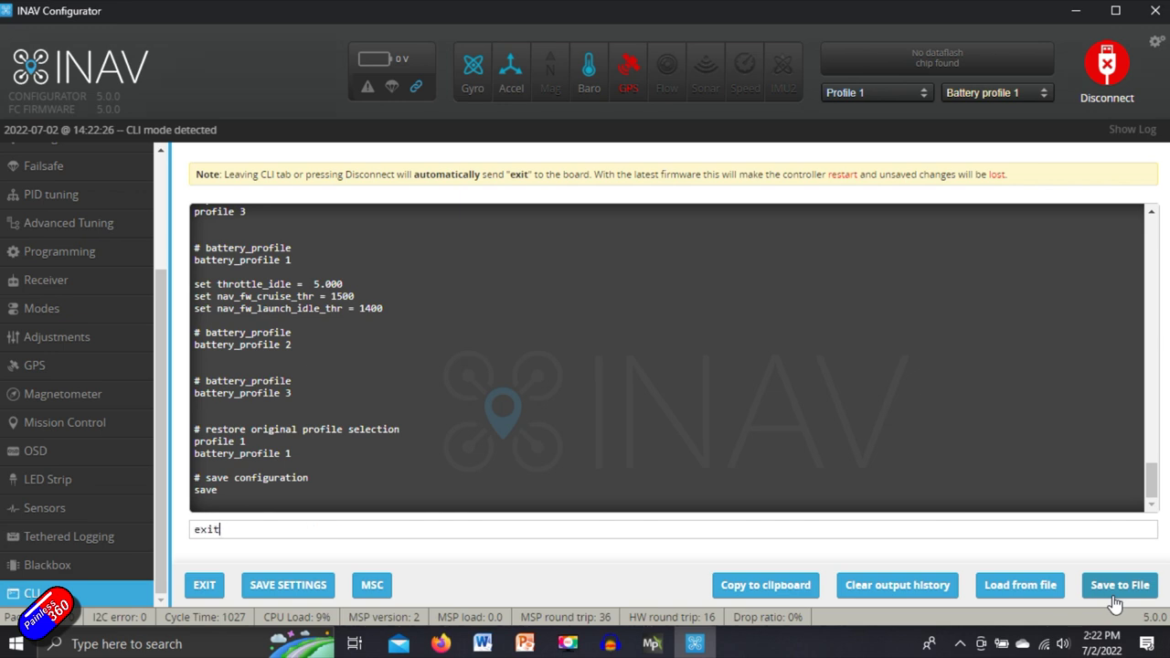
{"action": "key", "text": "Return"}
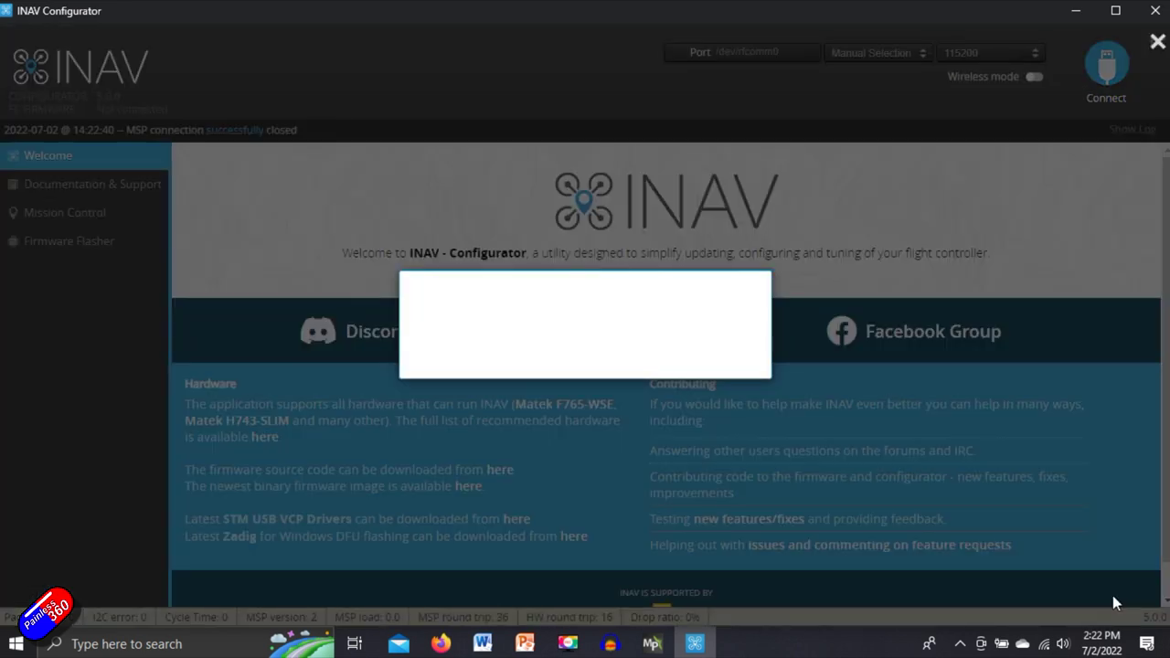